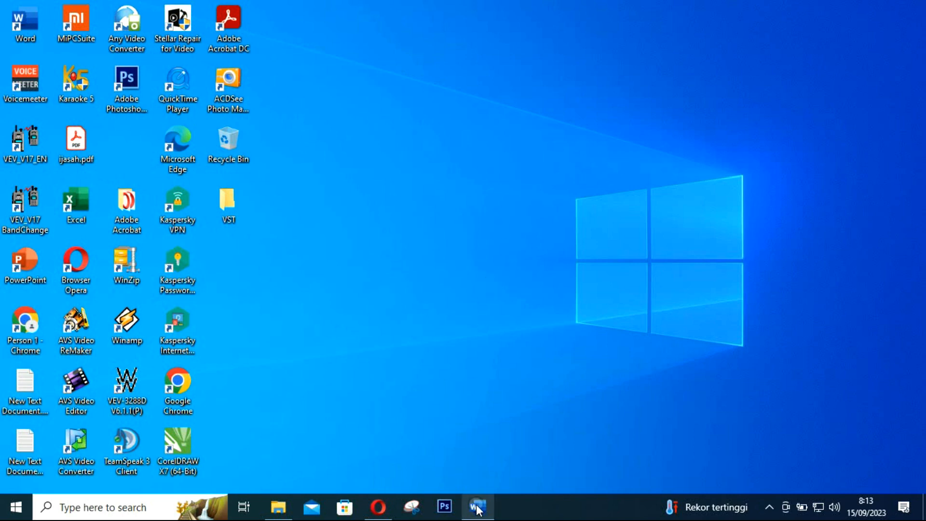
Launch Word from the desktop icon, create a blank document (Document2) and maximize the window
mouse_move(476, 507)
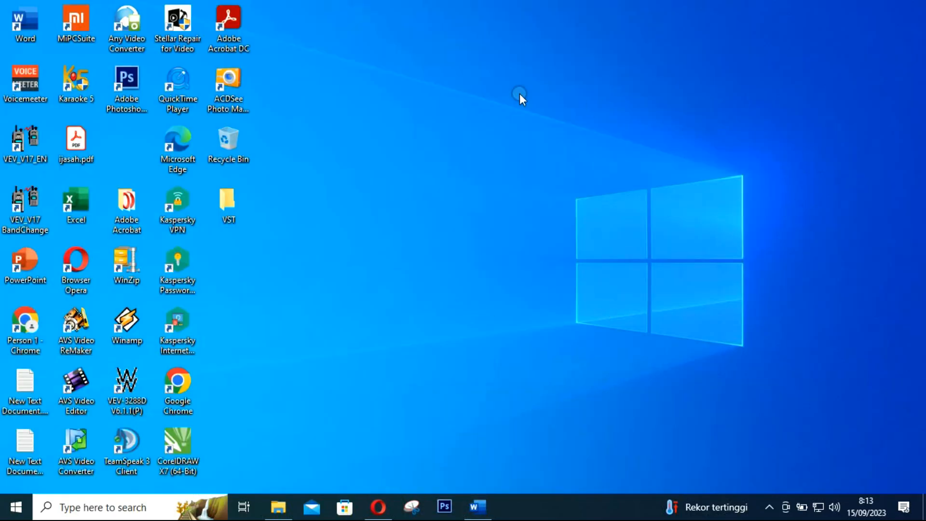
double_click(15, 24)
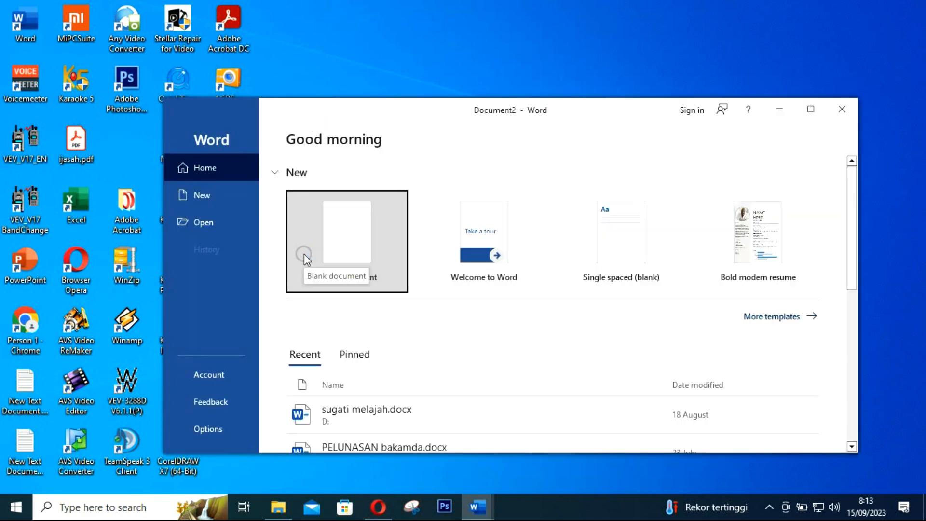
click(358, 255)
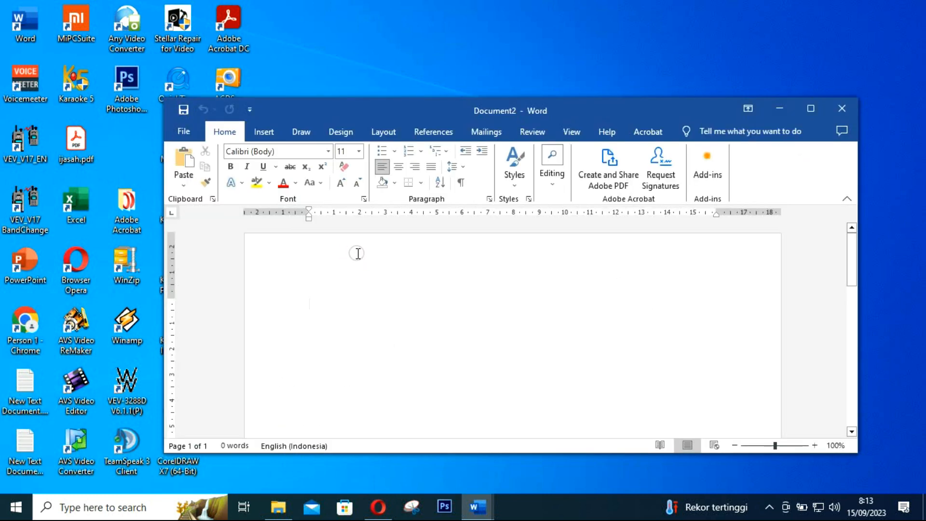
click(816, 107)
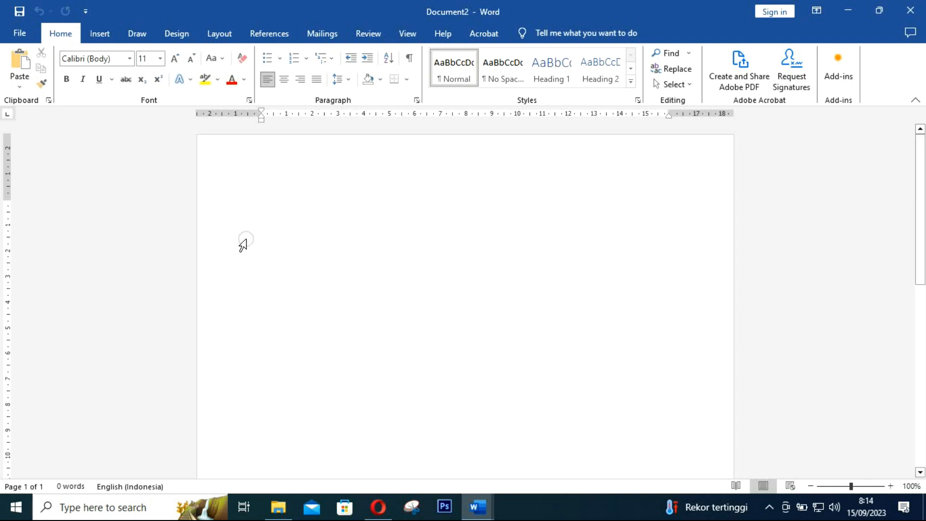
Set the paper size to A4
click(220, 35)
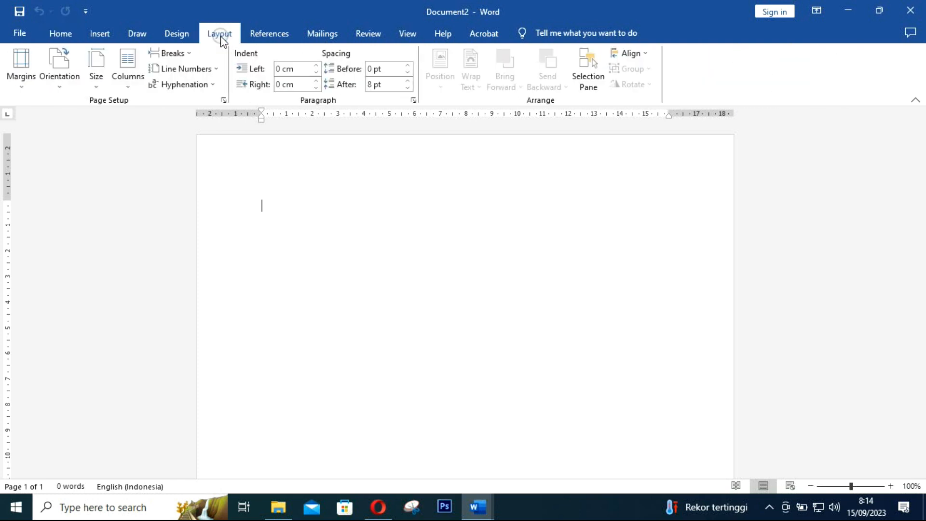
click(99, 85)
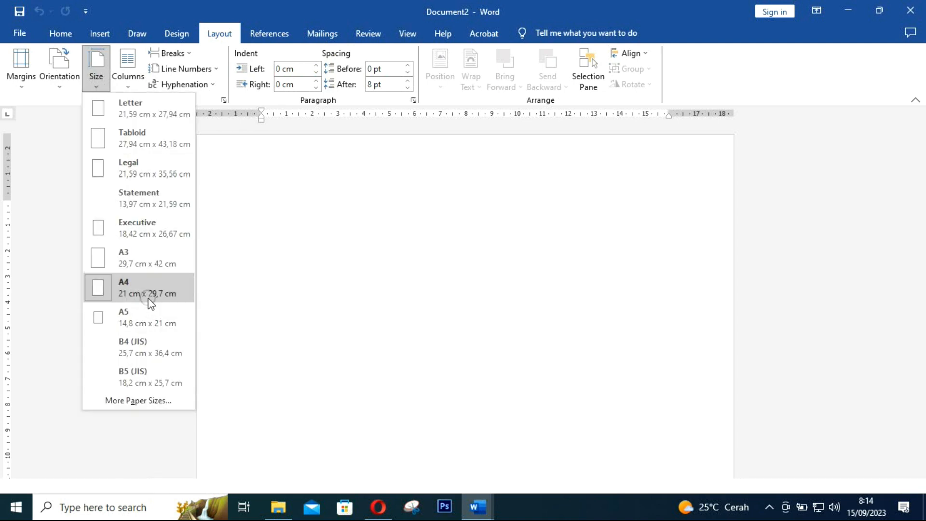
click(284, 270)
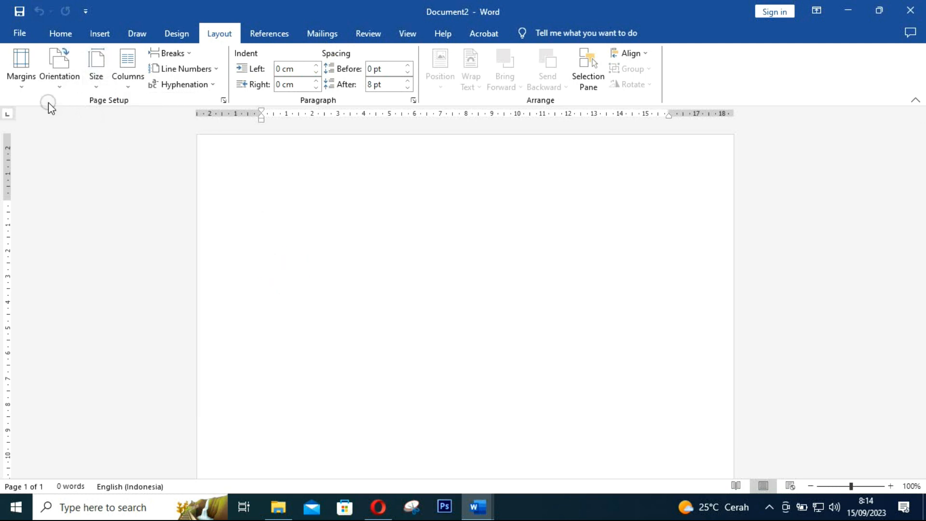
Confirm 2.54 cm custom margins on every side of the page
click(24, 86)
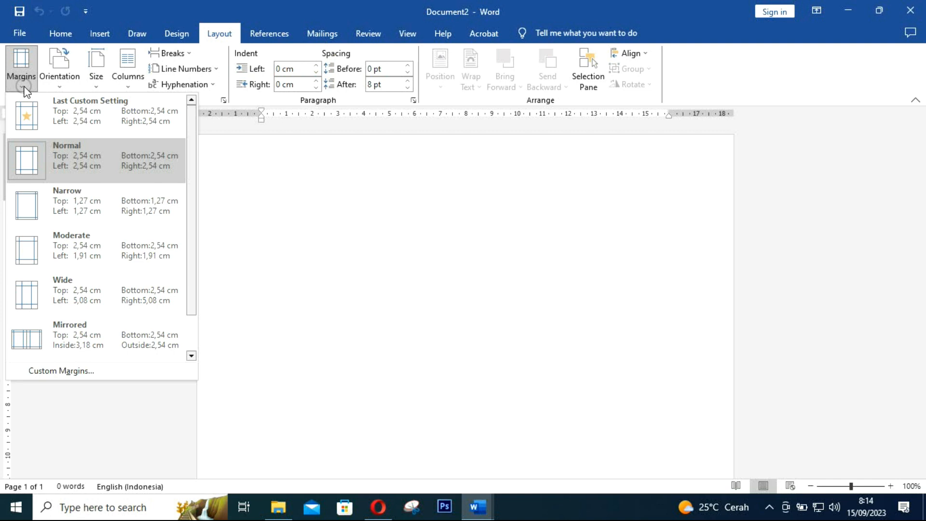
click(76, 373)
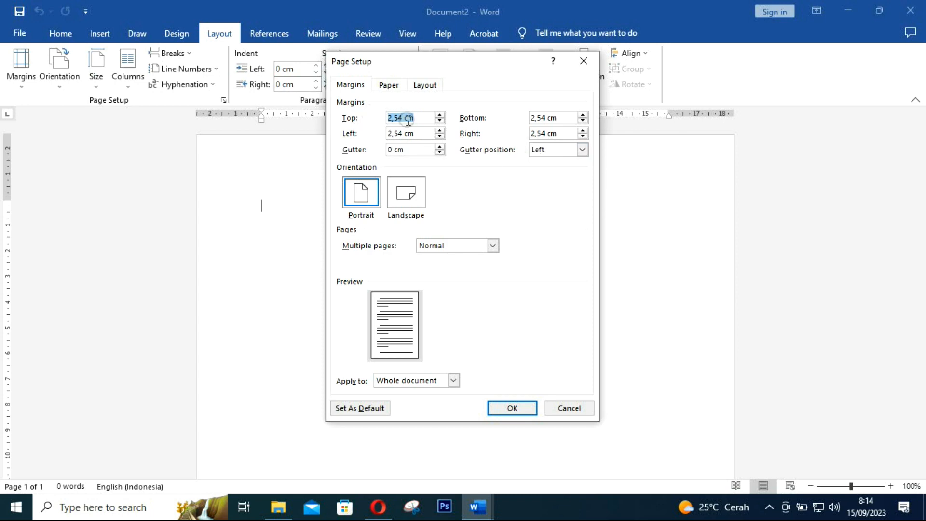
click(515, 408)
click(512, 409)
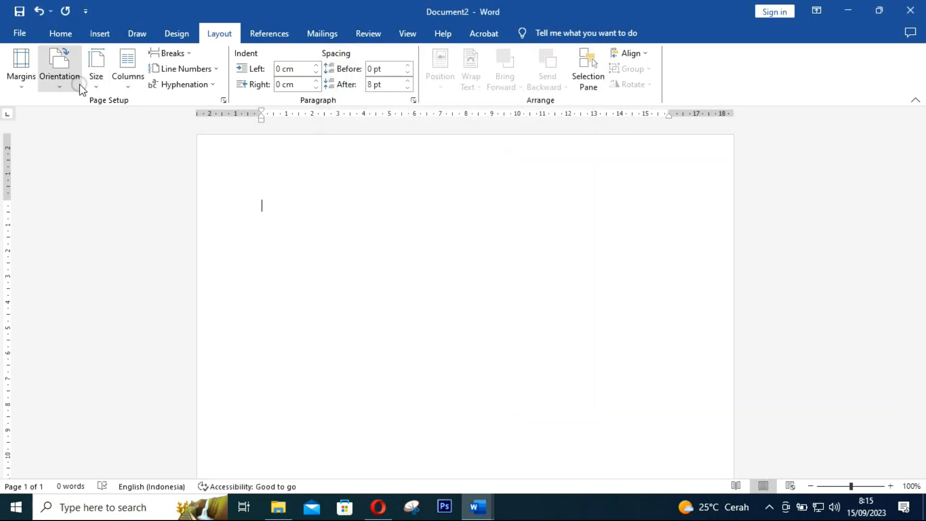
click(61, 33)
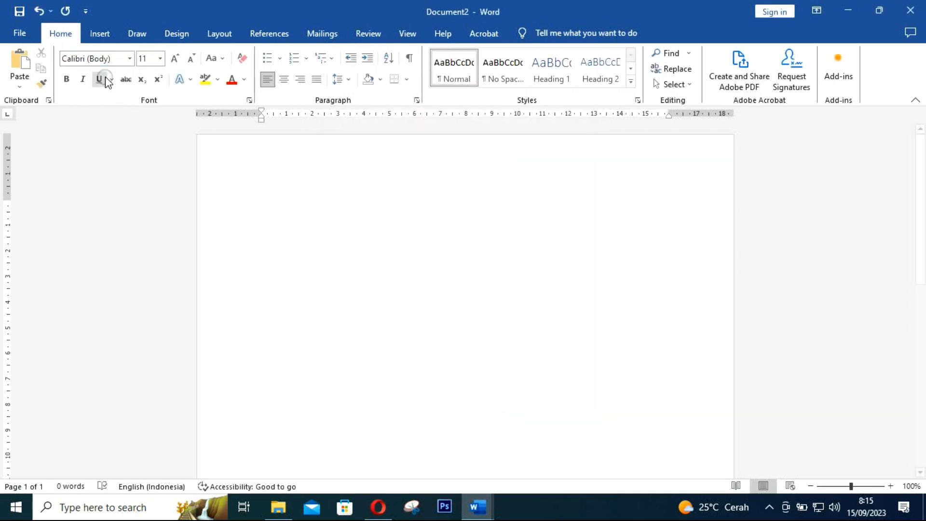
Set the font to Times New Roman at size 12
click(107, 57)
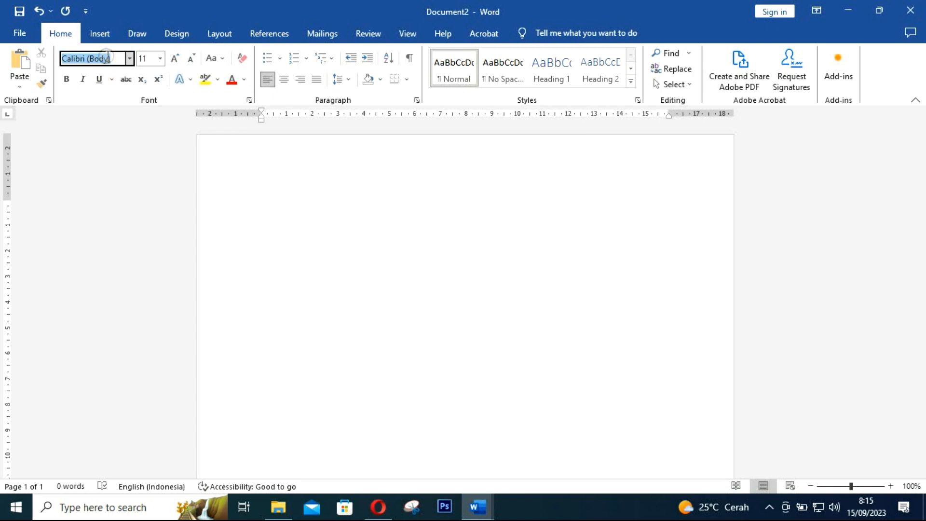
text(Times New Roma)
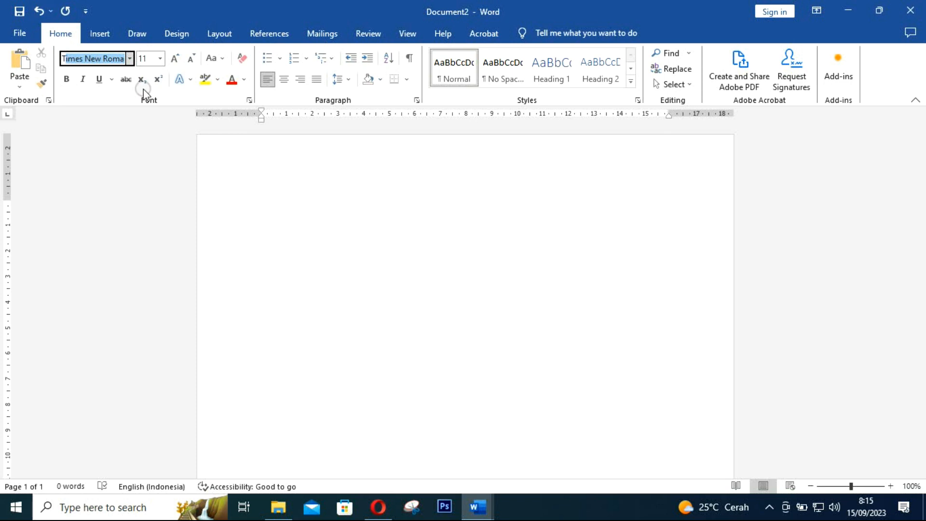
key(Return)
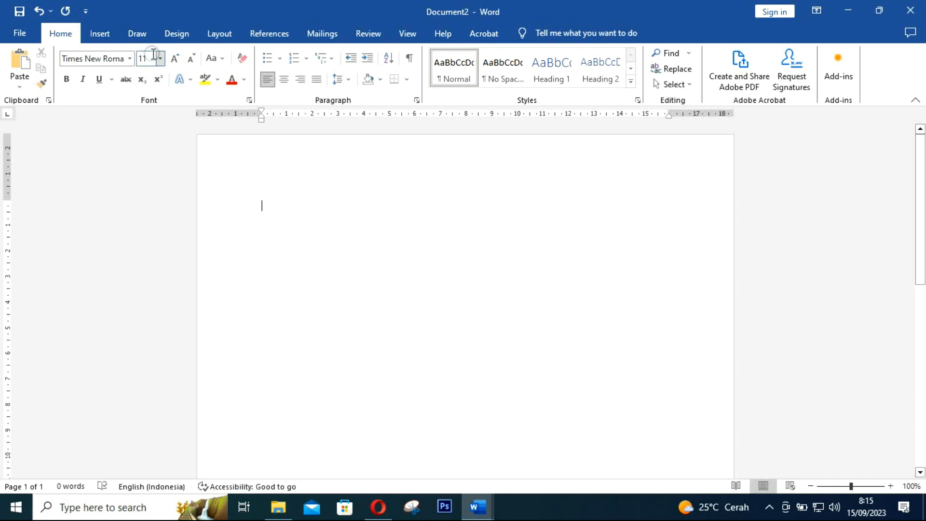
click(160, 59)
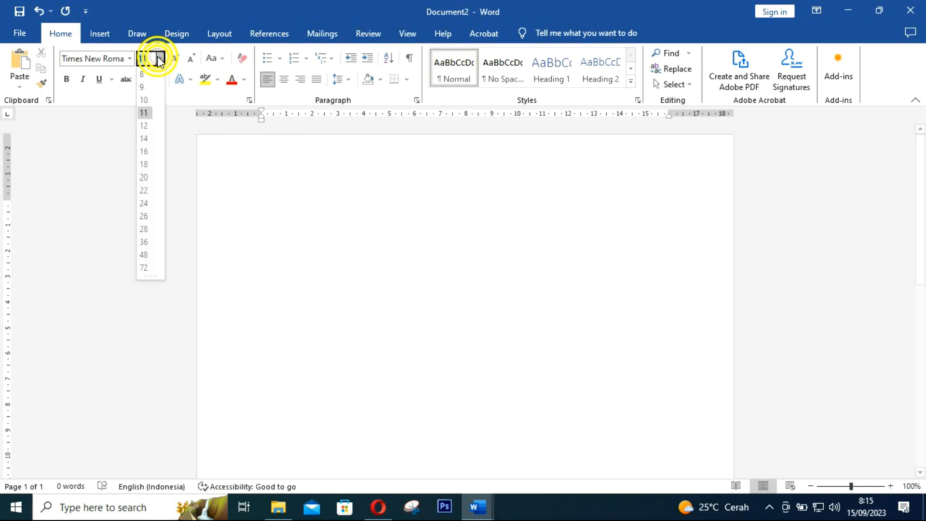
click(144, 126)
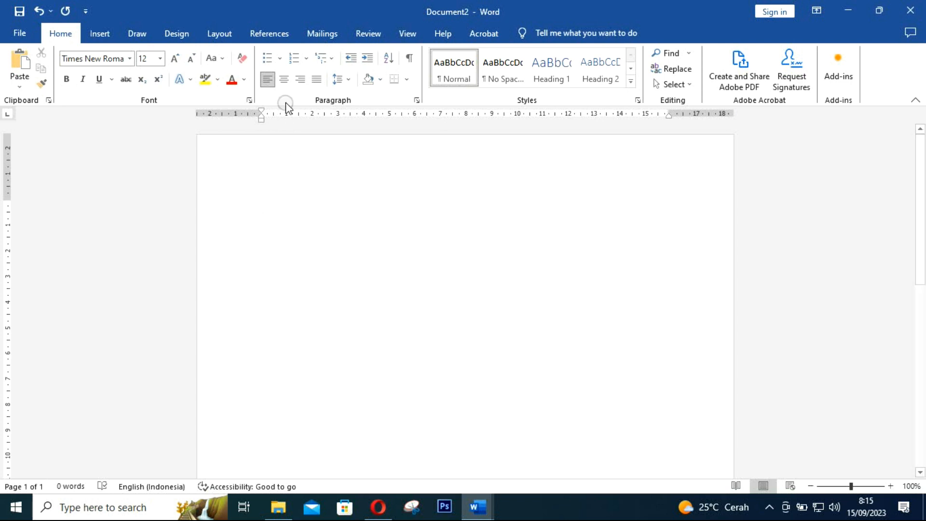
Type the centred title 'tugas prakaraya membuat nasi goreng', convert it to capitals, and add a new line
click(284, 80)
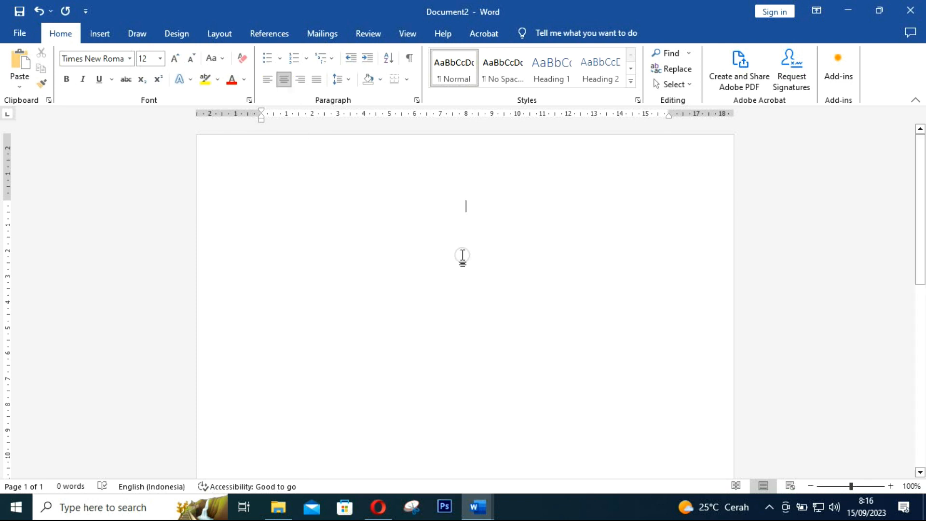
text(tu)
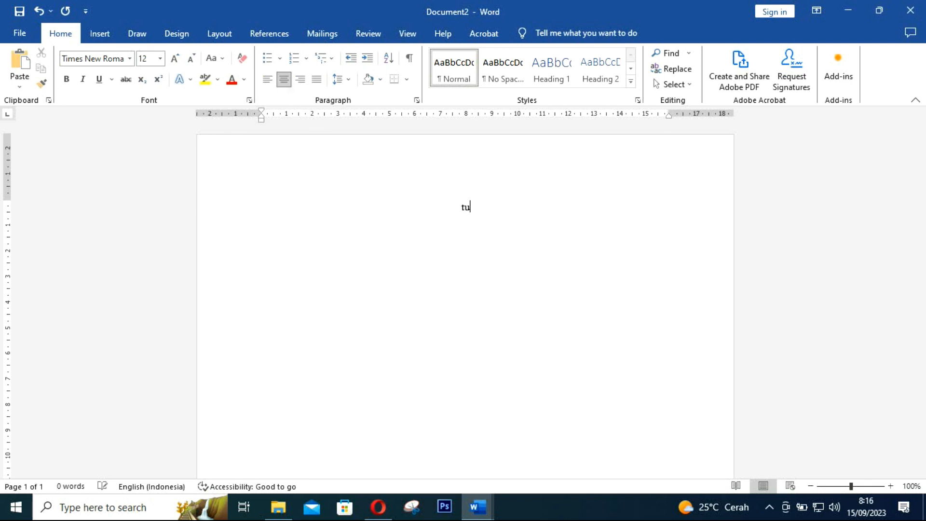
text(gas prakaray)
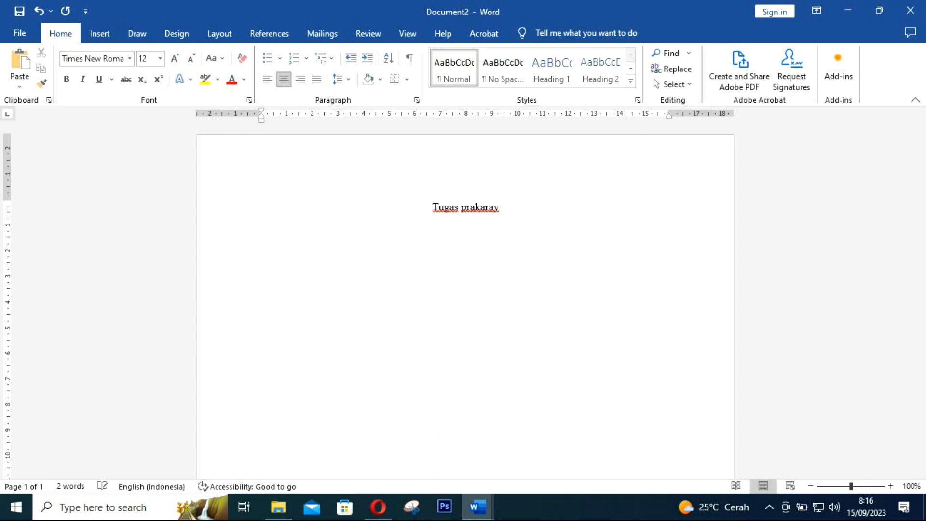
text(a mem)
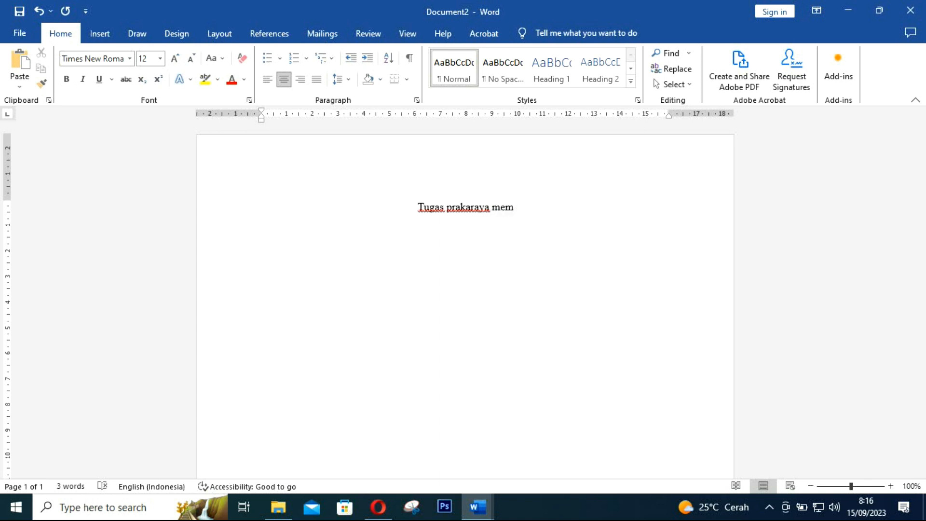
text(buat )
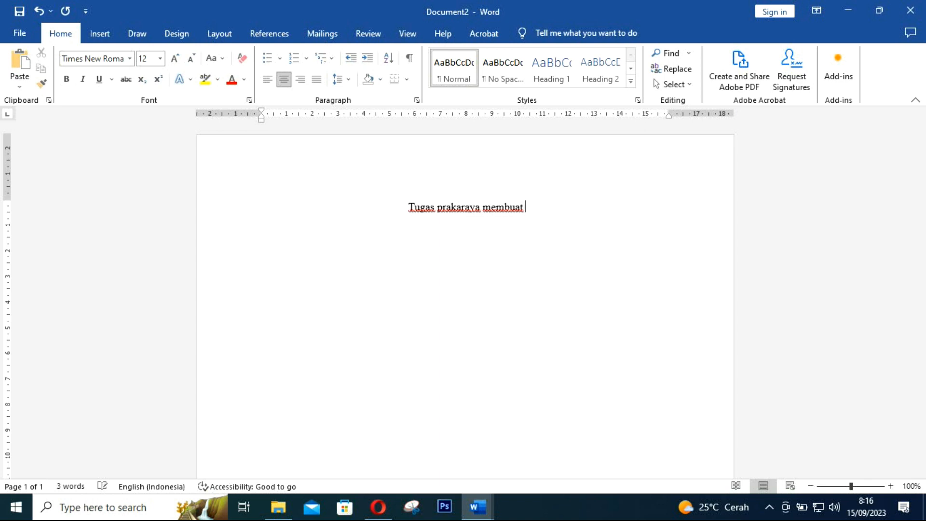
text(nasi goreng)
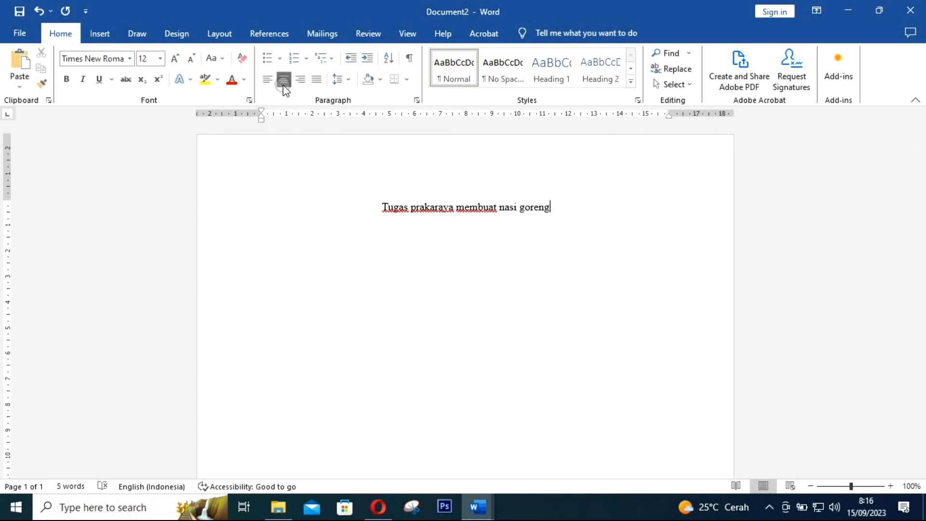
click(464, 210)
drag(552, 210, 382, 208)
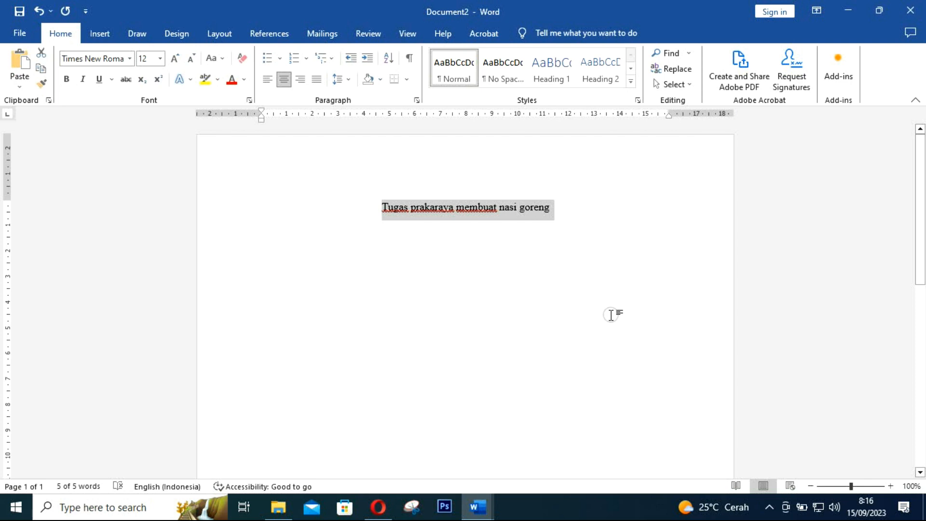
key(shift+F3)
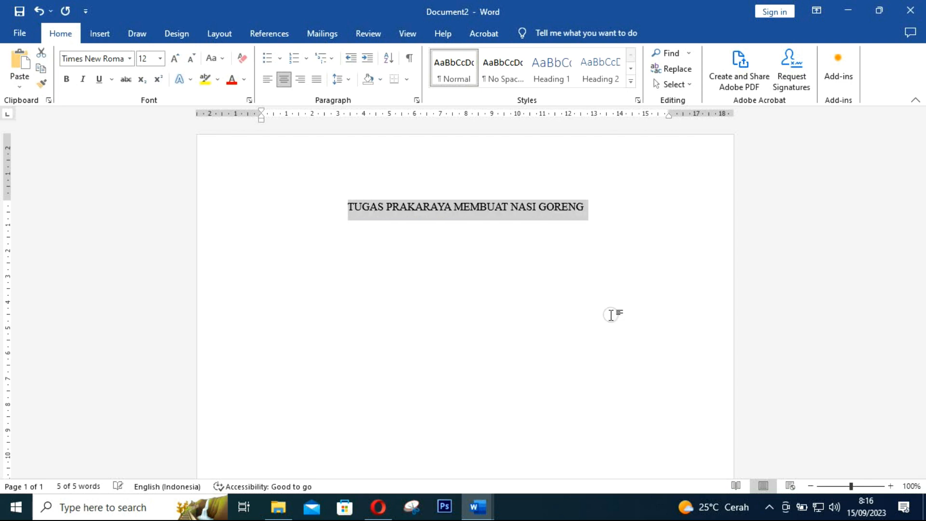
click(598, 208)
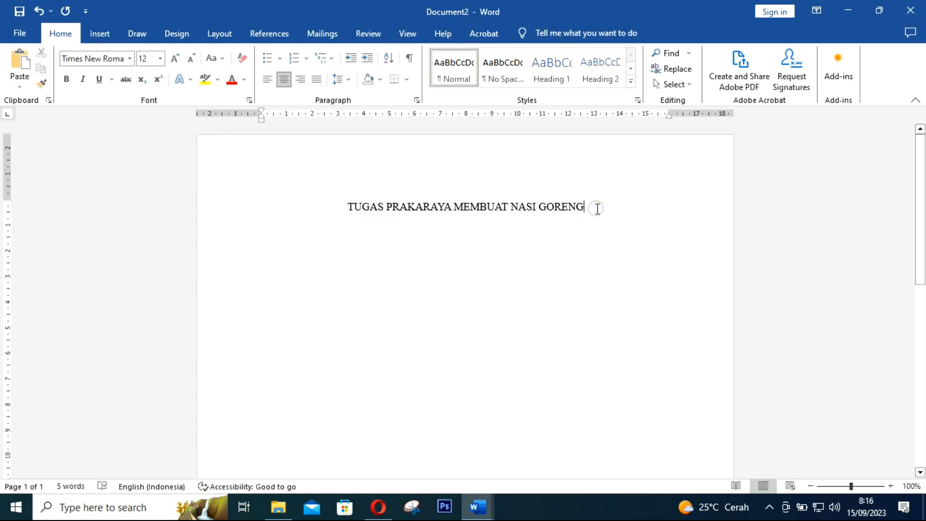
key(Return)
click(379, 508)
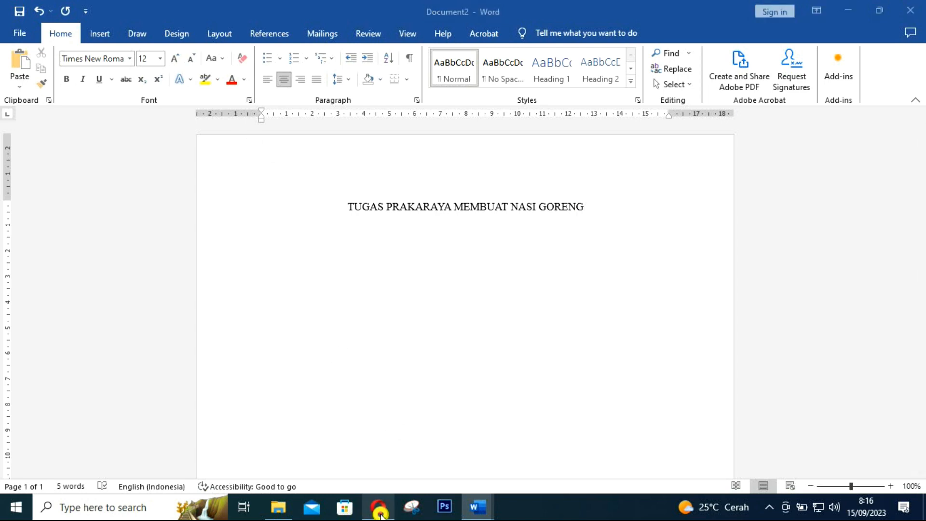
Look over the SMPN 1 Mengwi logo image results in Opera, then return to Document2
click(436, 12)
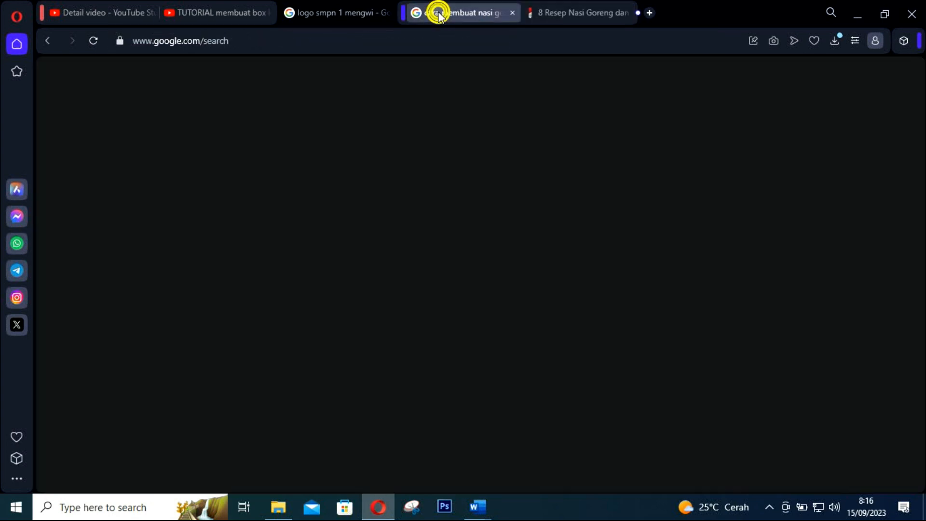
click(313, 12)
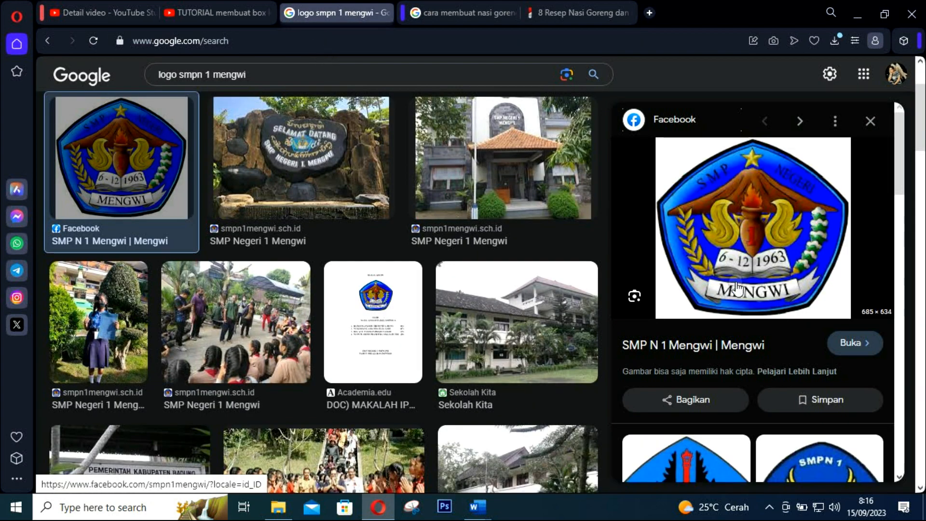
right_click(737, 249)
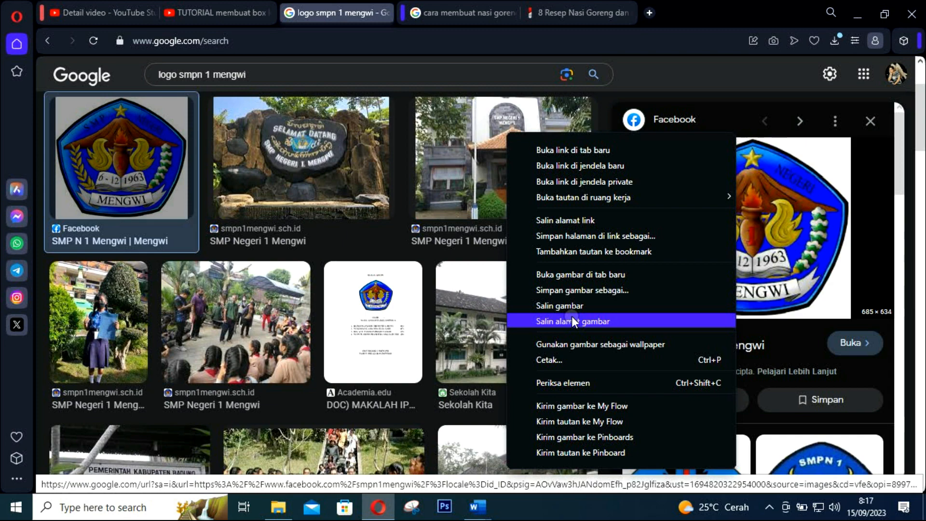
click(493, 501)
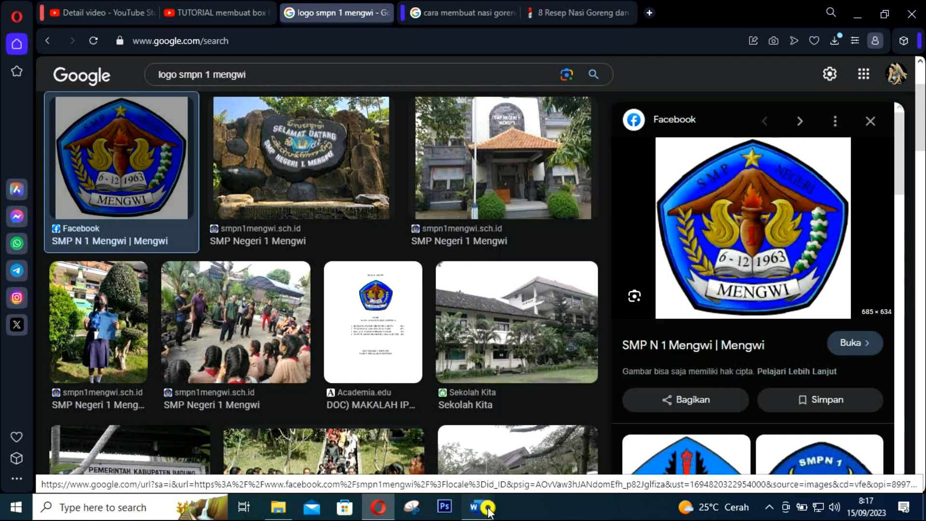
click(550, 434)
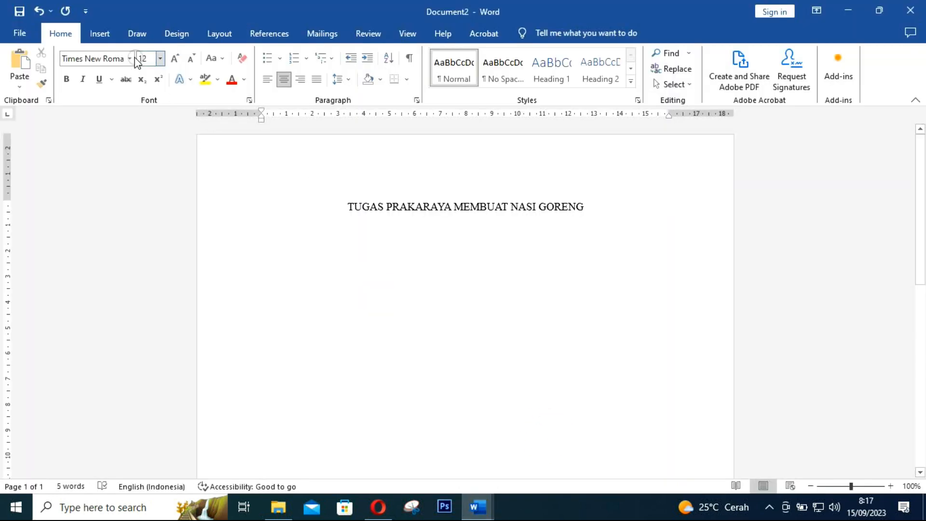
Insert the school logo download.jpg from the Downloads folder
click(99, 33)
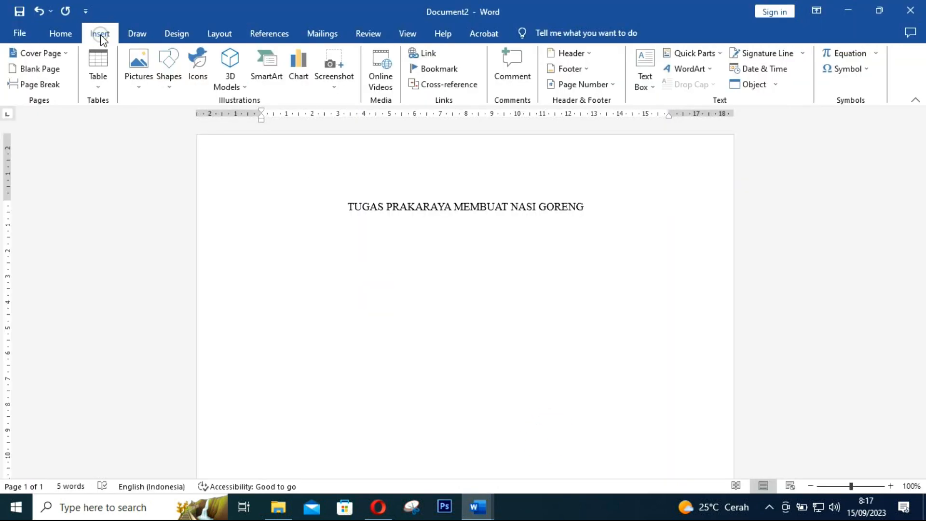
click(137, 69)
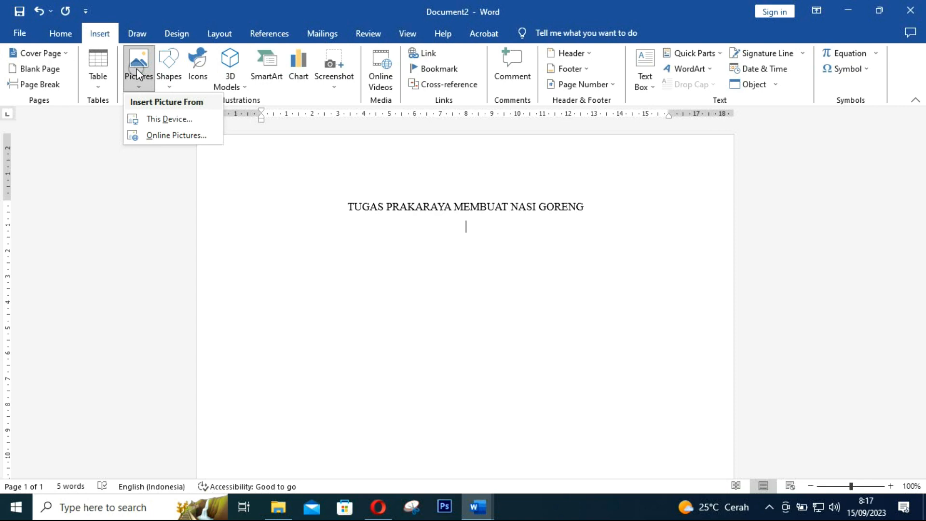
click(170, 123)
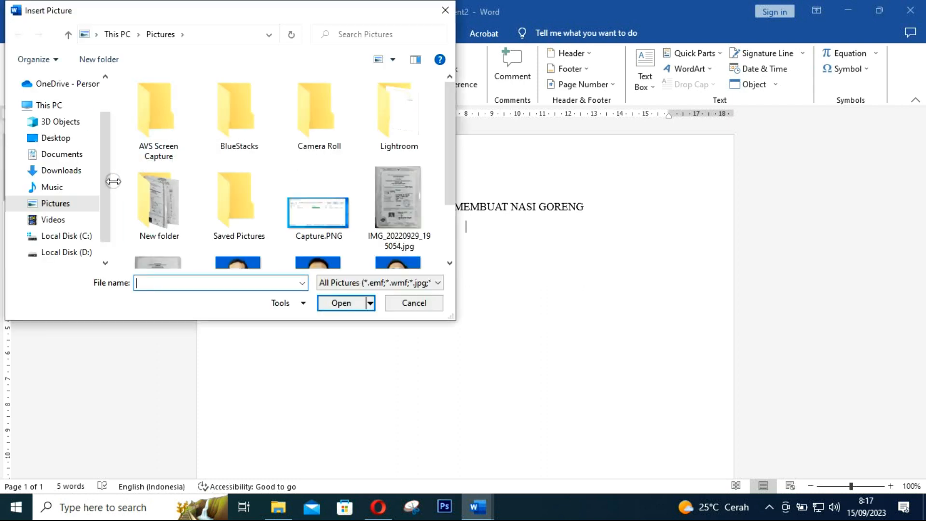
scroll(108, 183, up, 1)
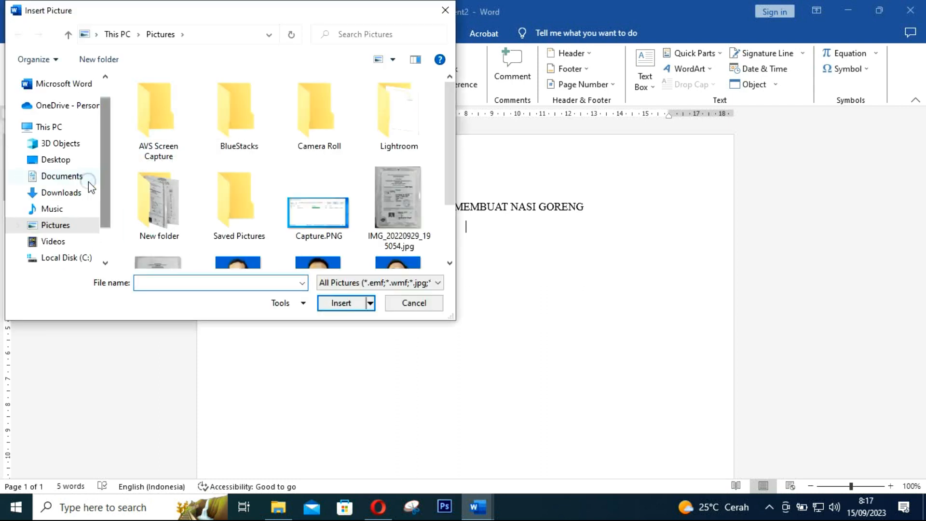
click(62, 192)
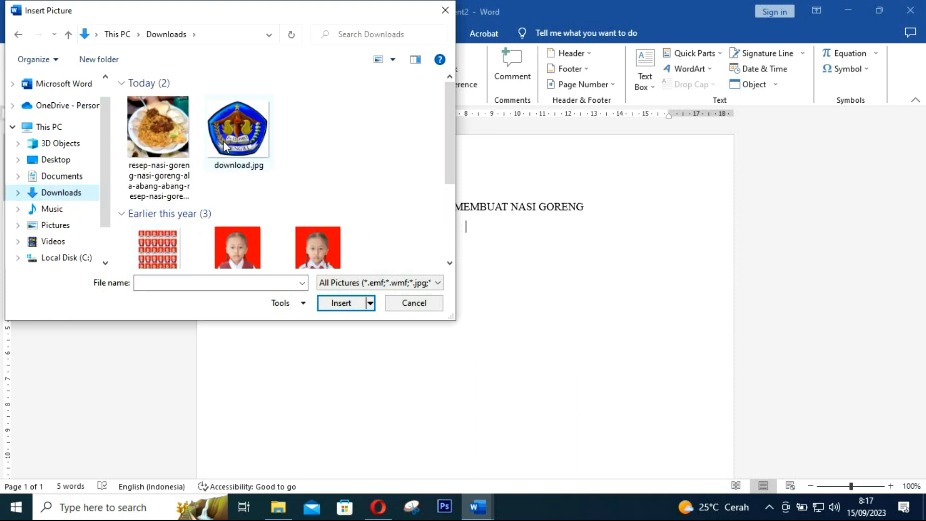
click(225, 137)
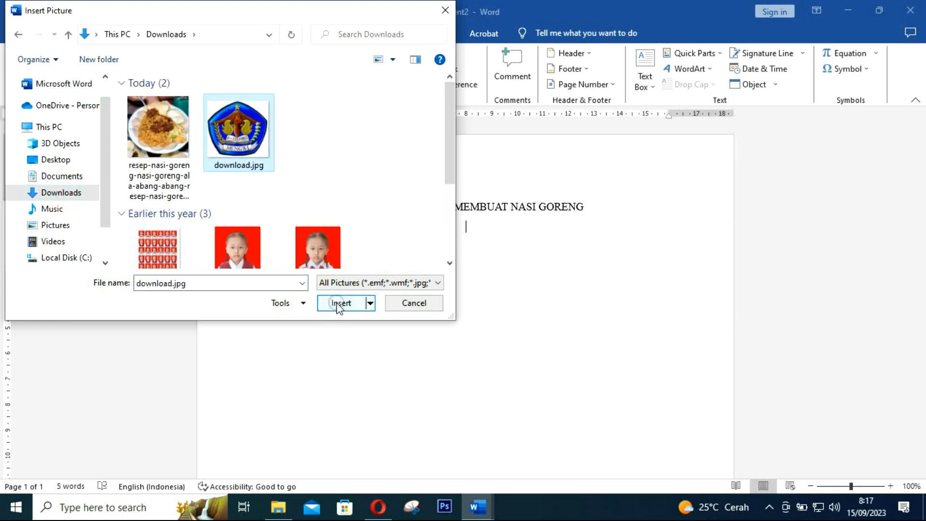
click(338, 304)
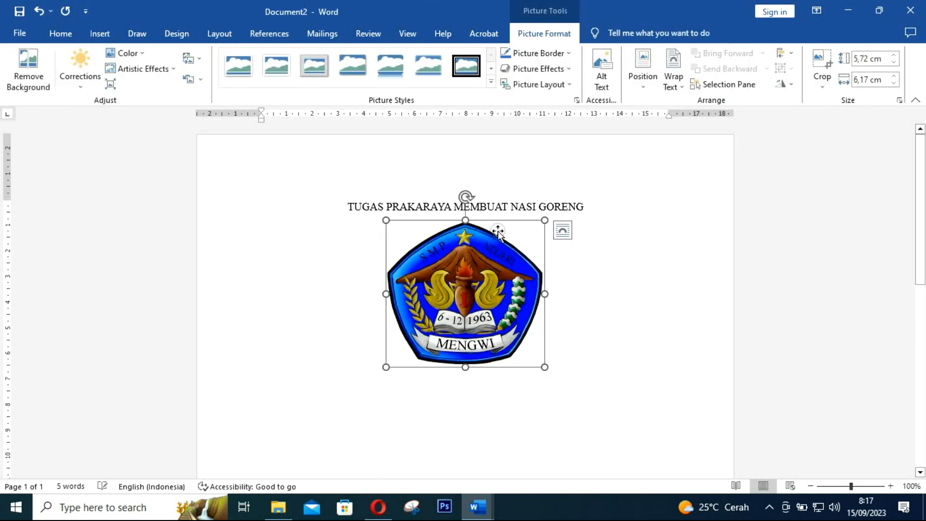
Add blank lines around the logo, then type a left-aligned 'Nama :' line with the student's name
click(601, 209)
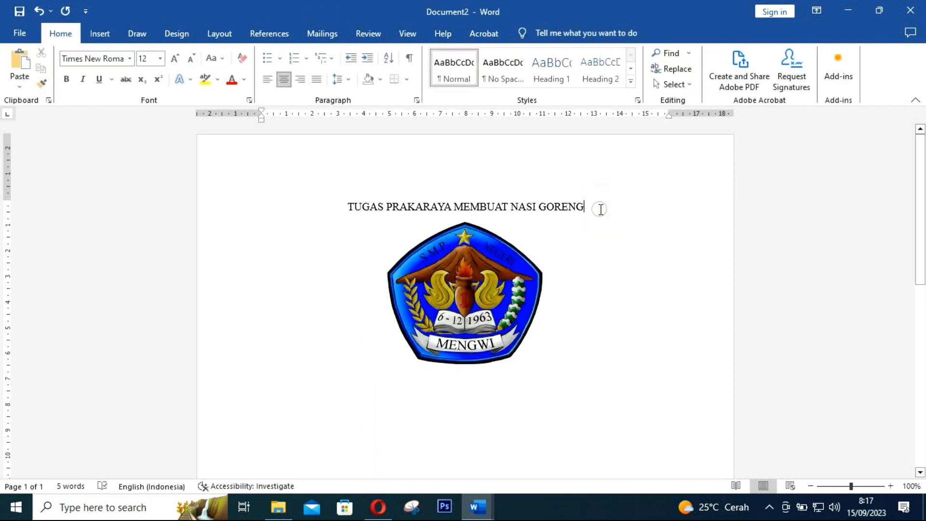
key(Return)
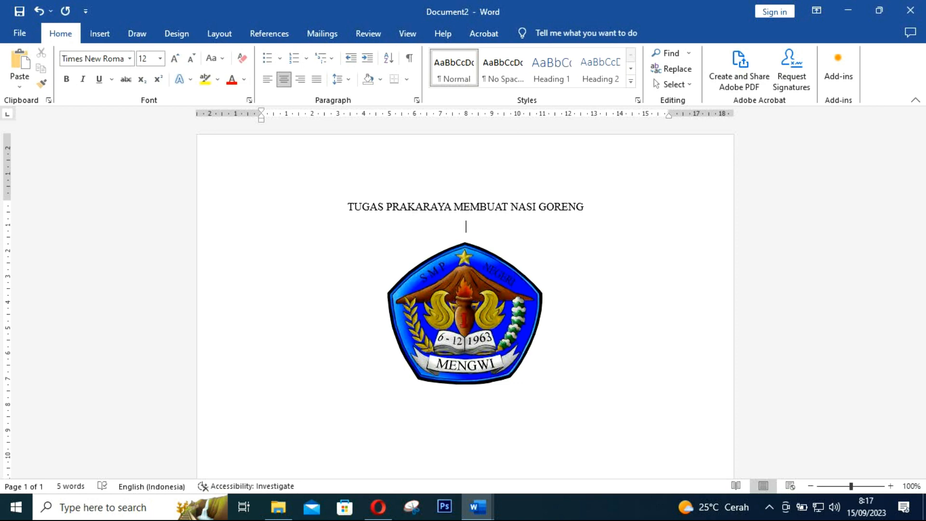
key(Return)
scroll(602, 209, down, 5)
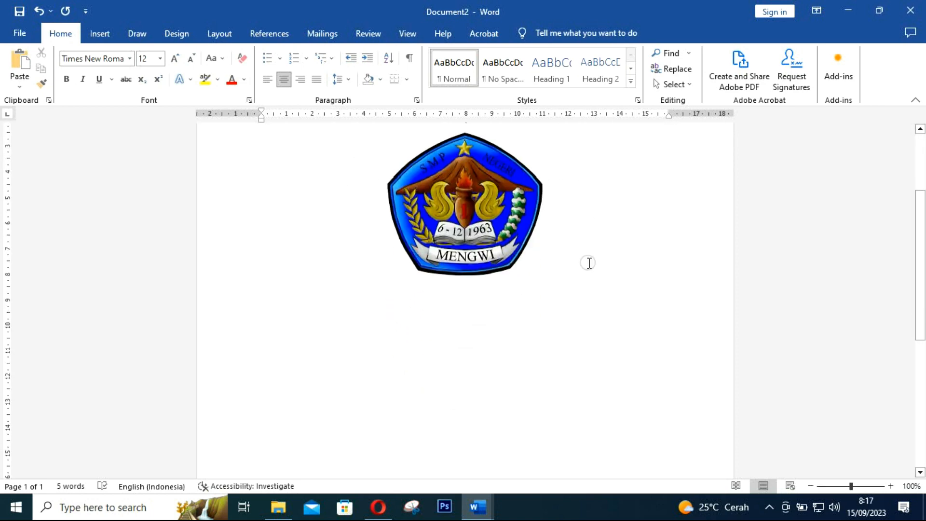
click(584, 246)
key(Return)
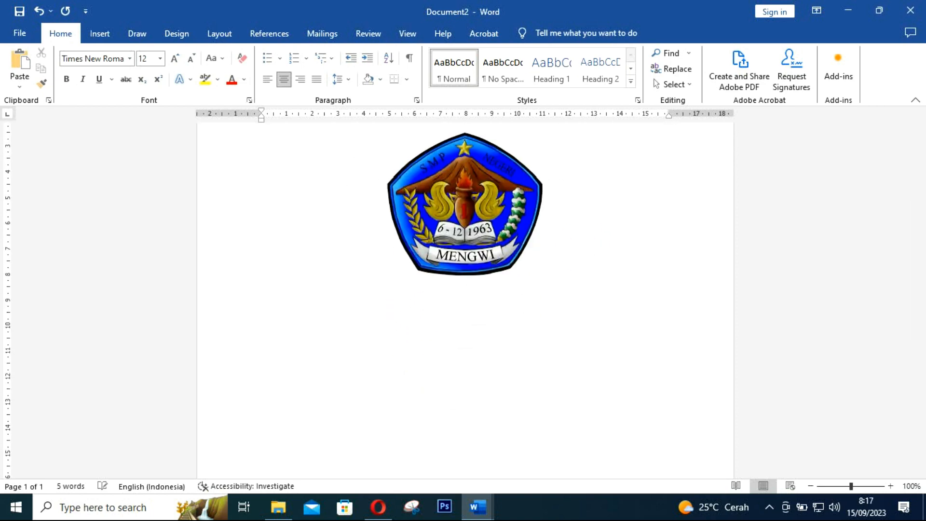
click(267, 79)
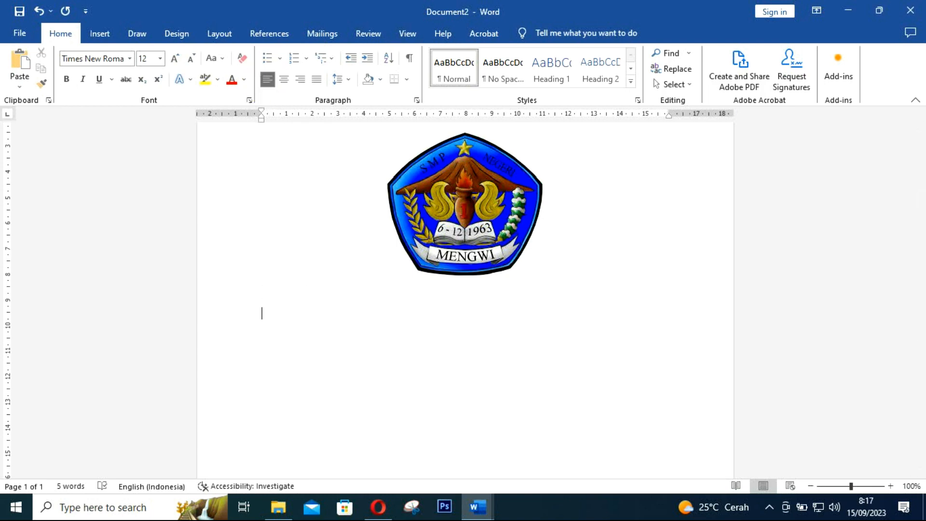
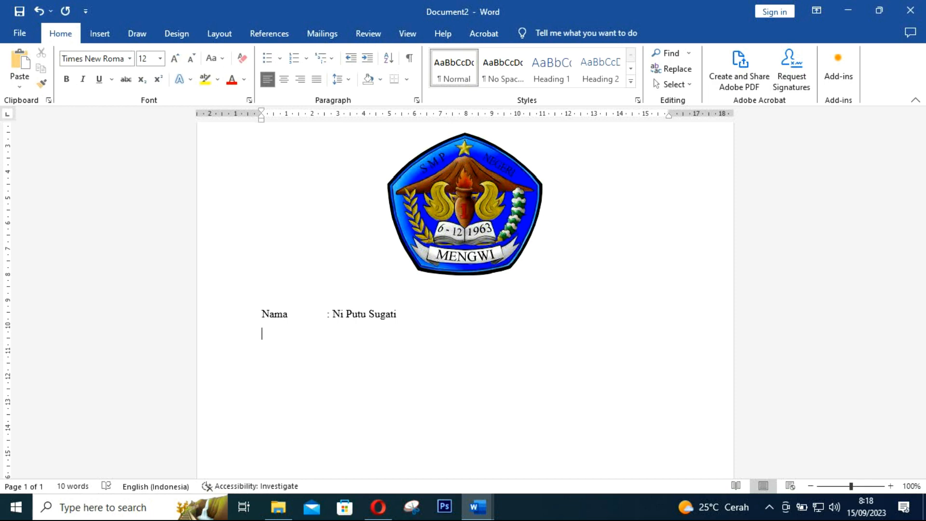
Add the lines 'Kelas : VII B' and 'No. Absen : 26', followed by blank lines
text(ke   : VII B)
key(Return)
text(N)
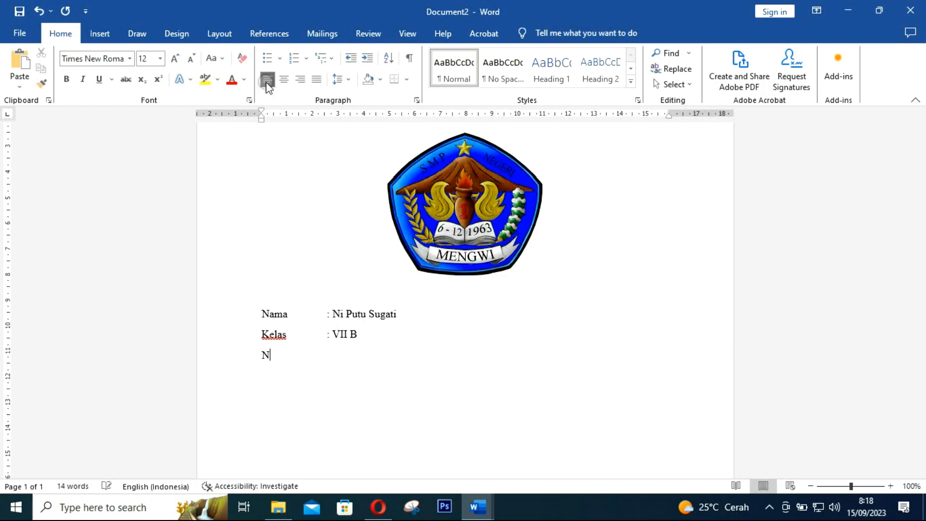
click(99, 34)
scroll(432, 375, down, 2)
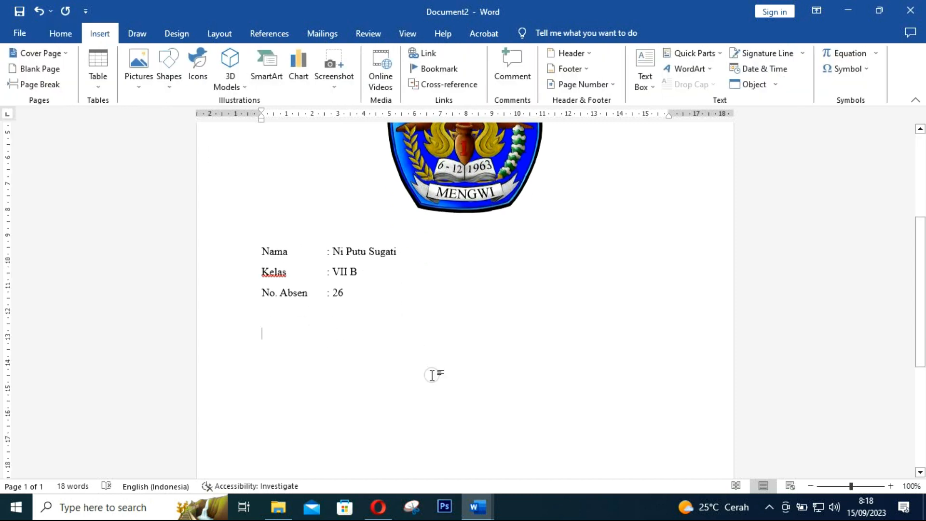
key(Return)
key(Return)
key(Return)
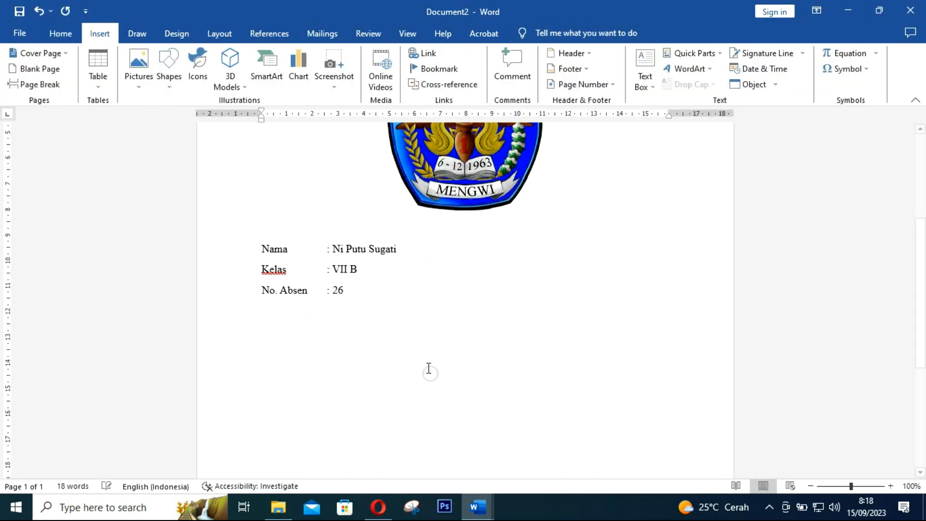
Type centred 'SMP NEGERI 1 MENGWI' and 'TAHUN AJARAN 2023-2024', correcting the typos
click(59, 33)
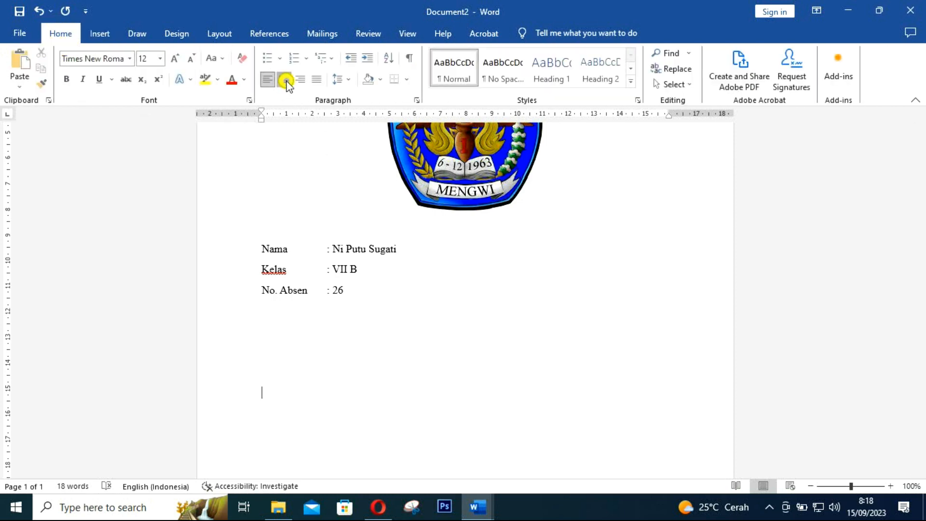
click(284, 79)
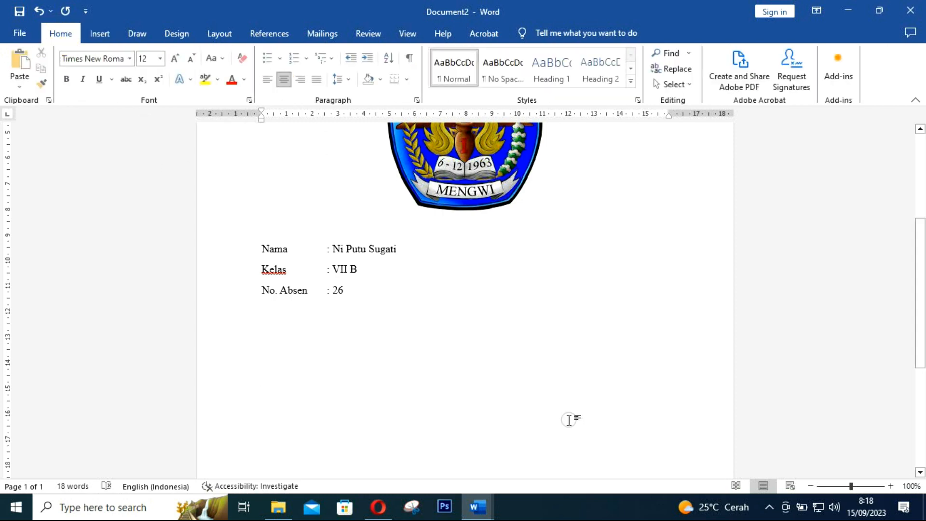
text(SMOP)
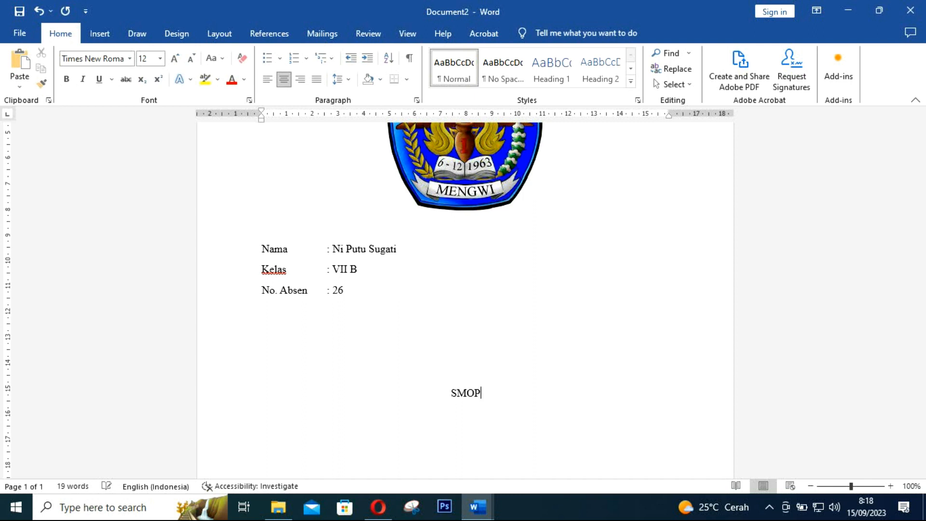
key(BackSpace)
key(BackSpace)
text(P NEGERI)
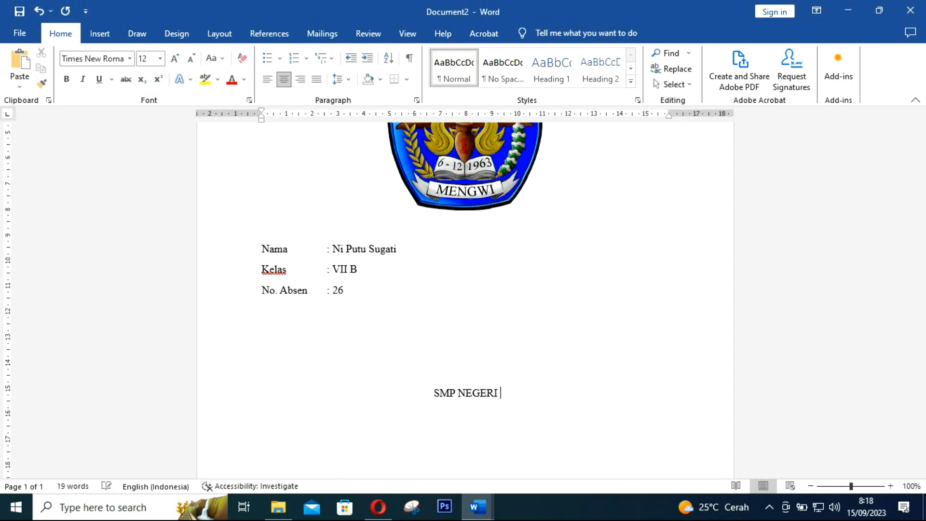
text( 1 MENGW)
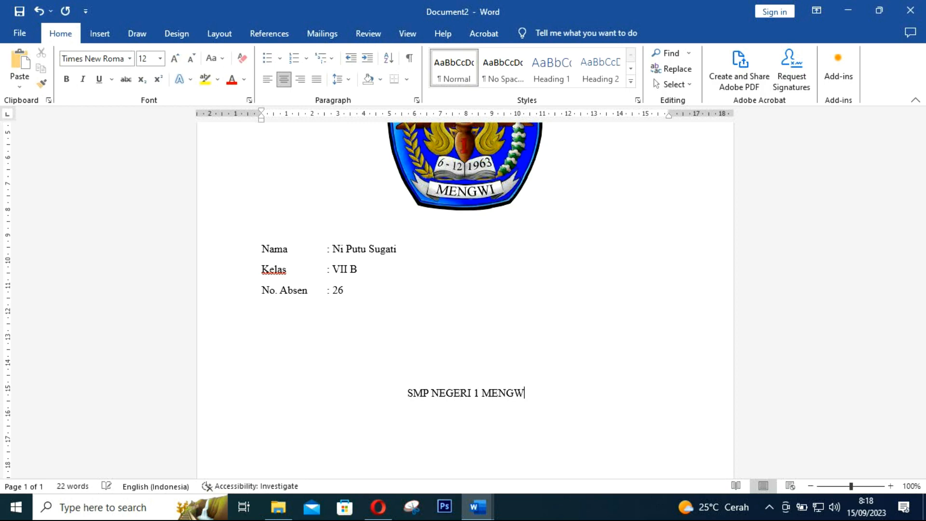
text(I TAH)
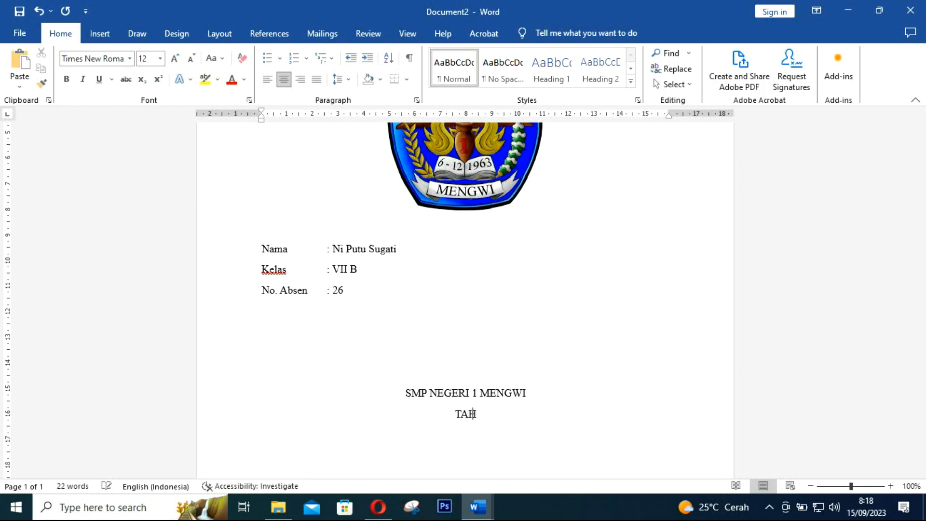
text(UN AJARANB)
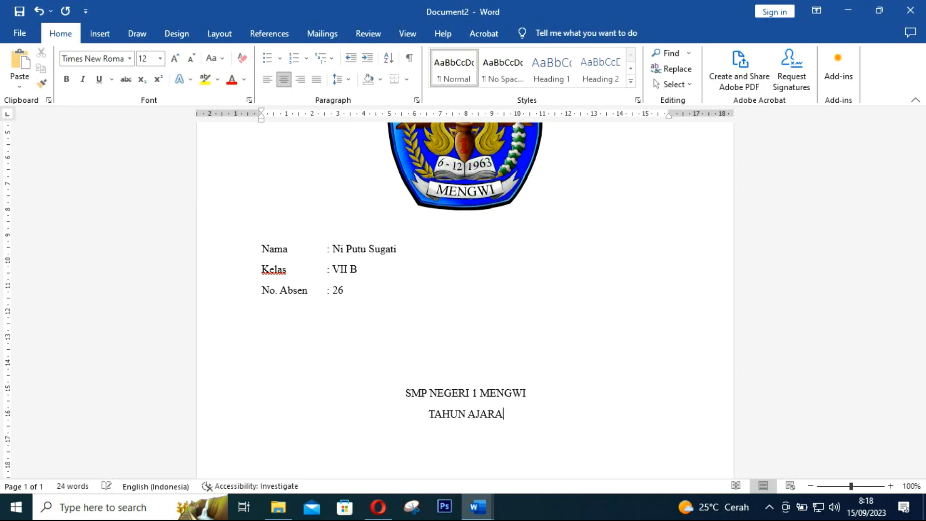
key(BackSpace)
key(BackSpace)
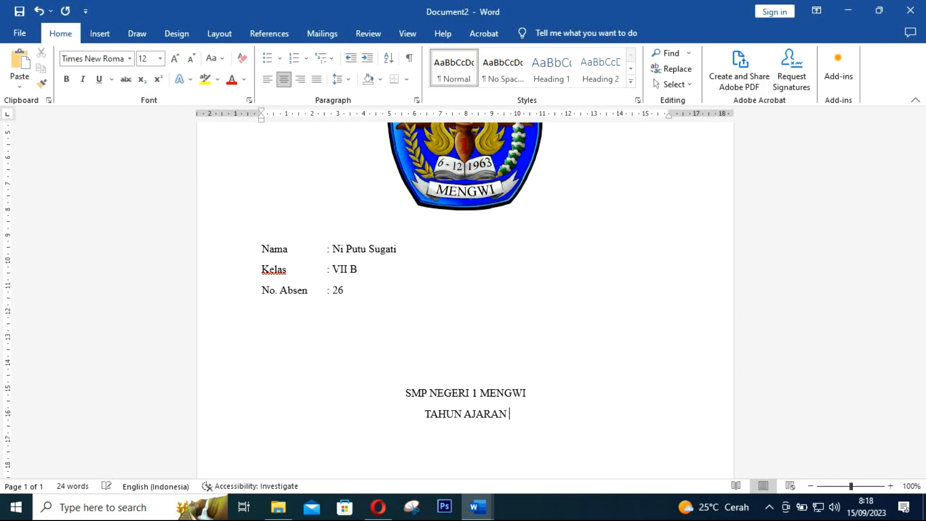
text(2023)
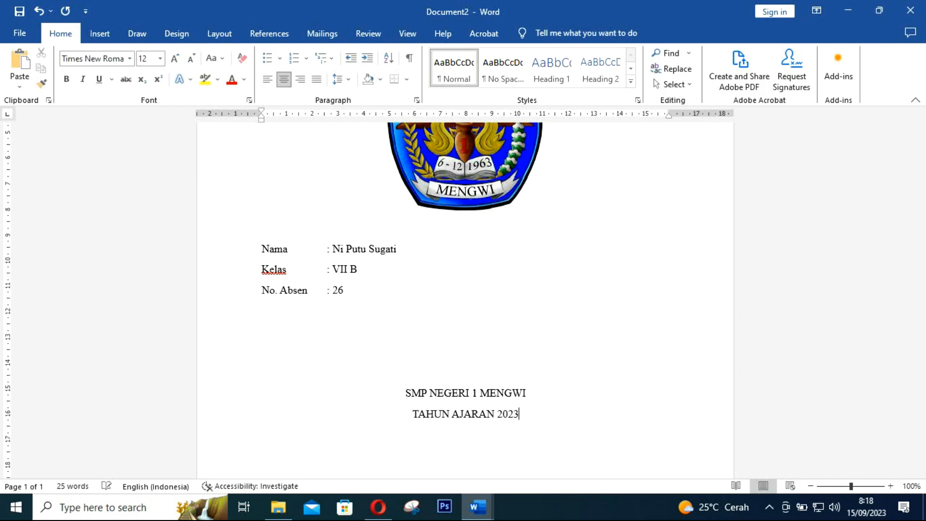
text(-2024)
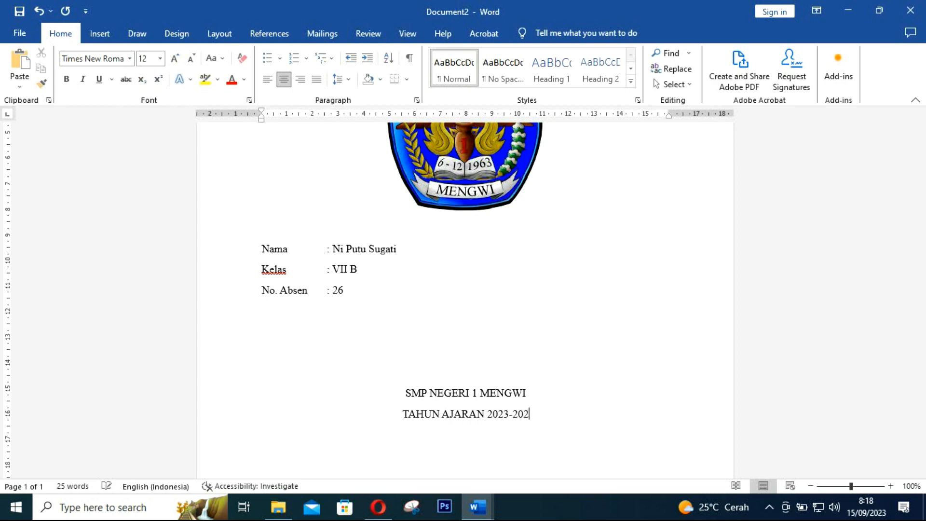
click(492, 331)
Indent the Nama, Kelas and No. Absen lines to about 4.8 and add a blank line above
scroll(314, 260, up, 3)
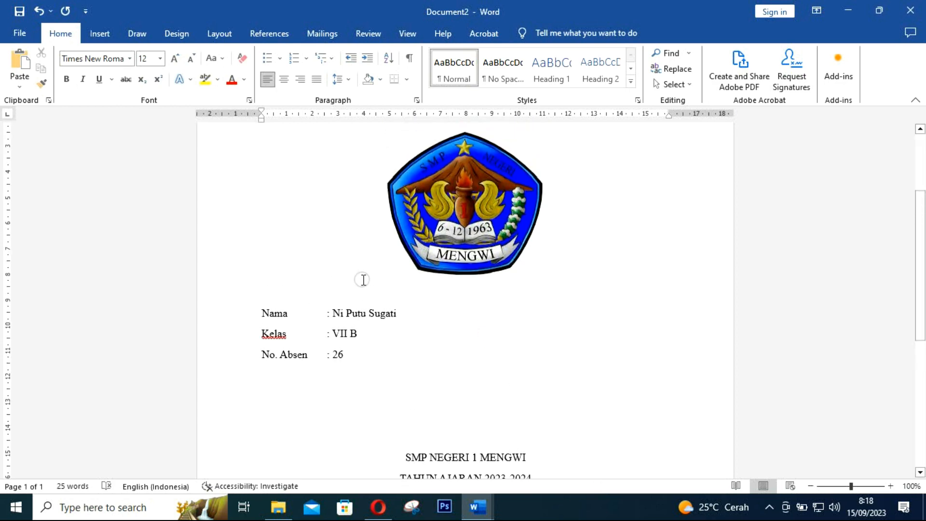
drag(354, 360, 259, 325)
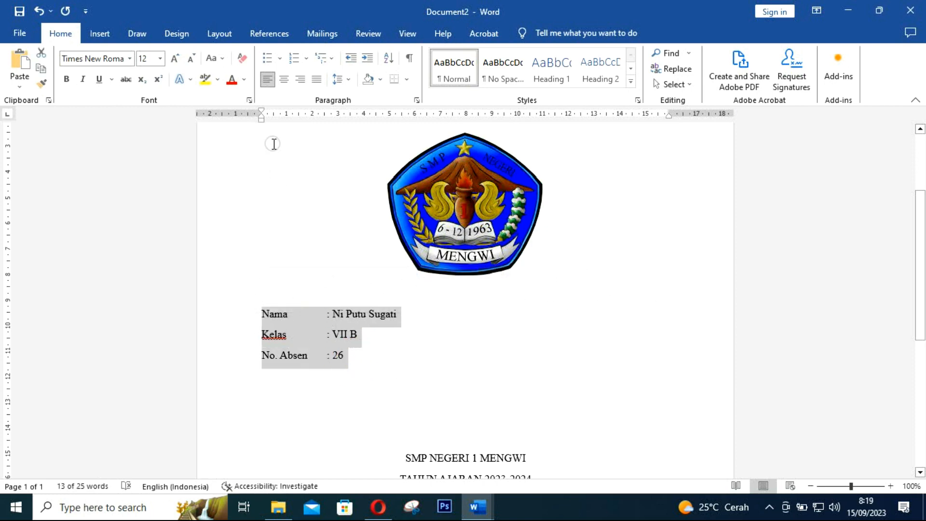
mouse_move(262, 120)
mouse_down()
mouse_move(411, 144)
mouse_move(392, 147)
mouse_up()
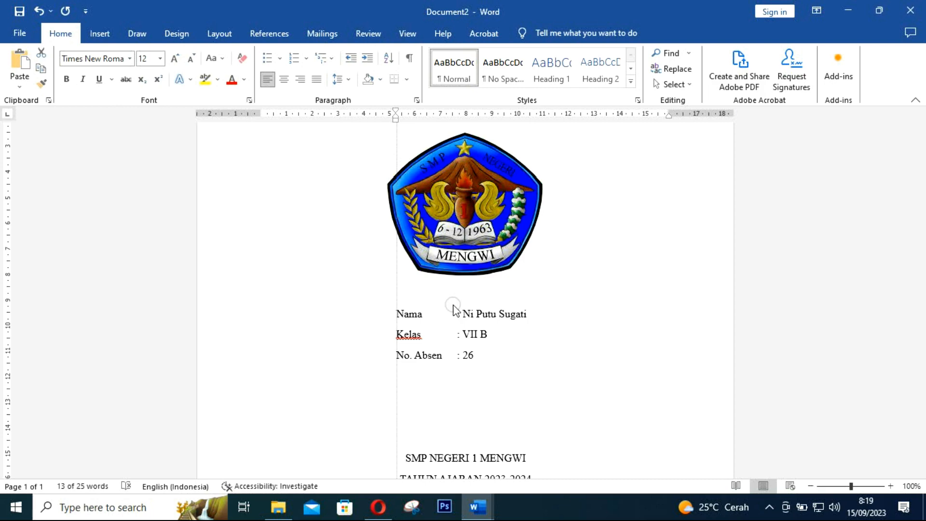
click(525, 295)
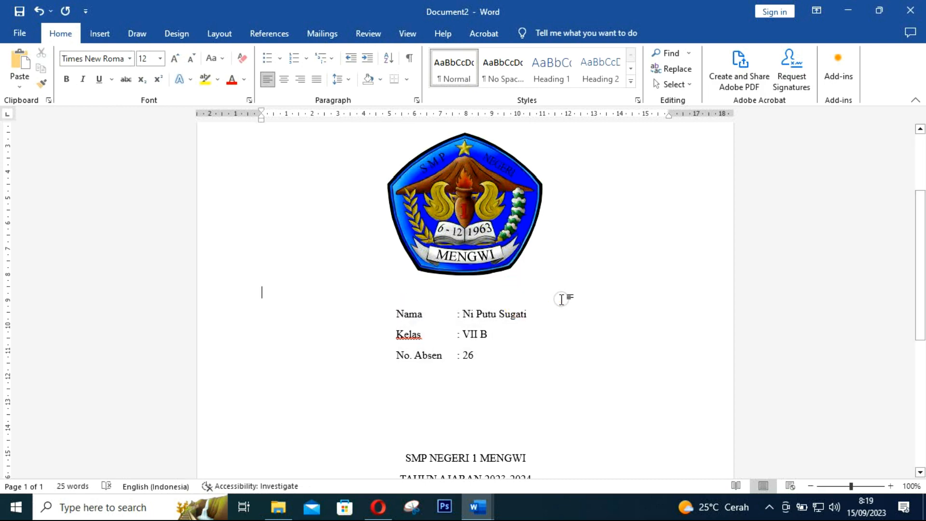
scroll(581, 389, up, 5)
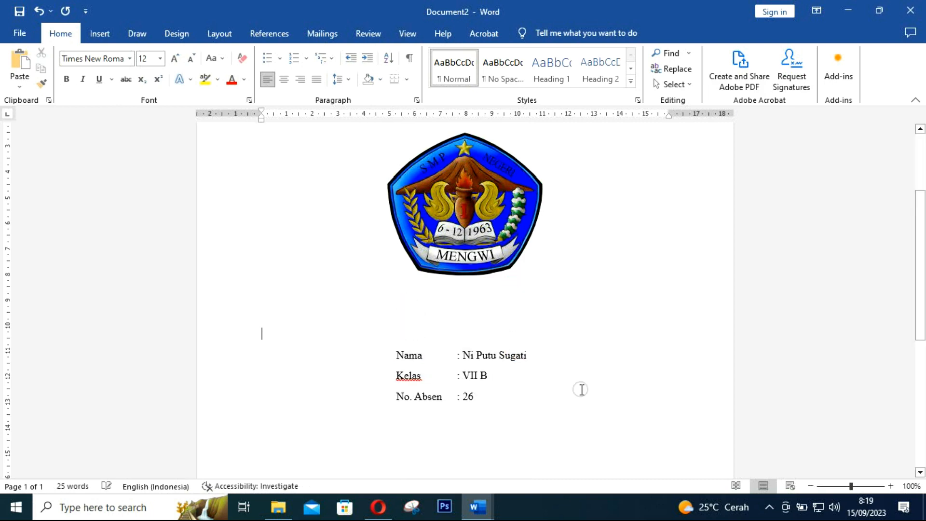
scroll(554, 307, down, 15)
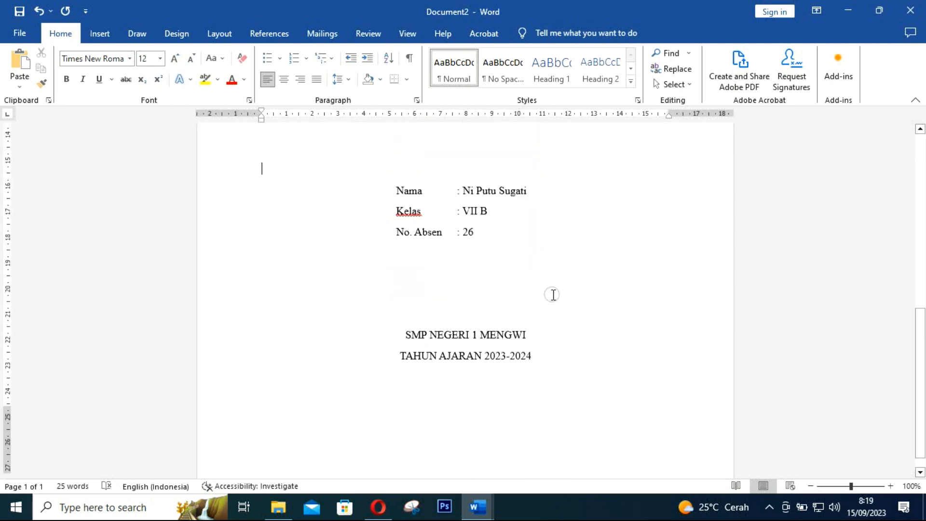
scroll(553, 294, up, 8)
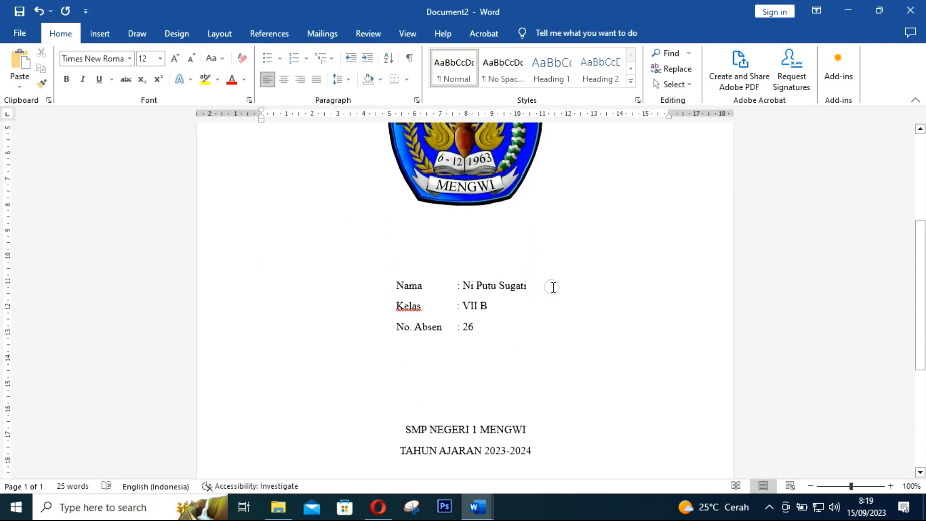
key(Return)
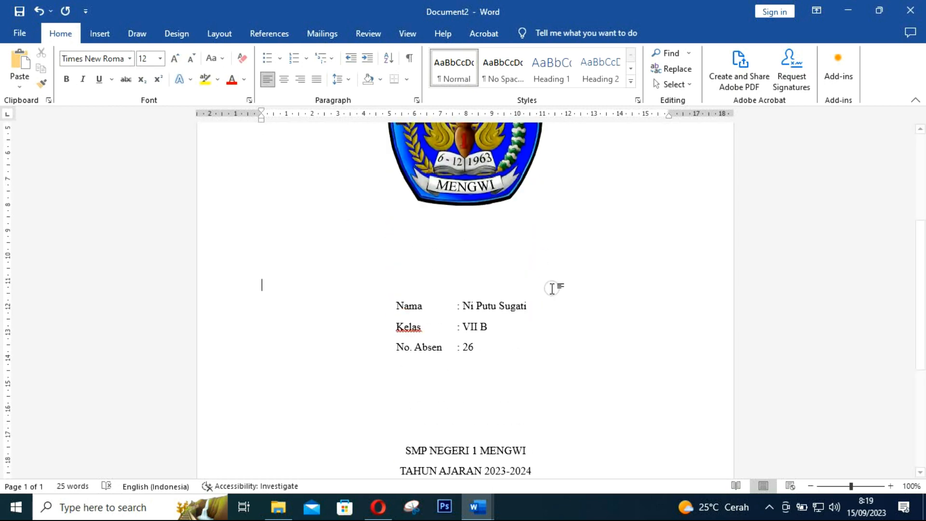
ctrl+scroll(552, 289, down, 5)
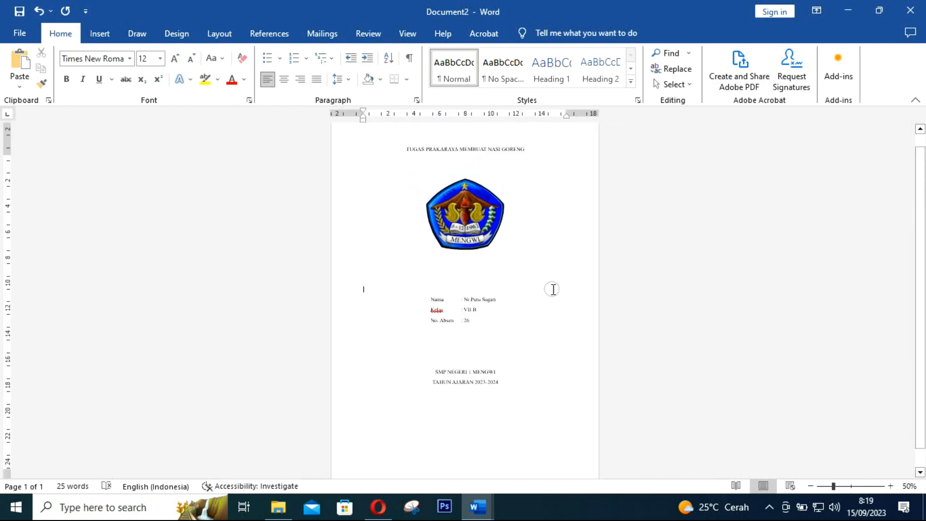
Add blank lines above the logo and below the No. Absen line
click(477, 181)
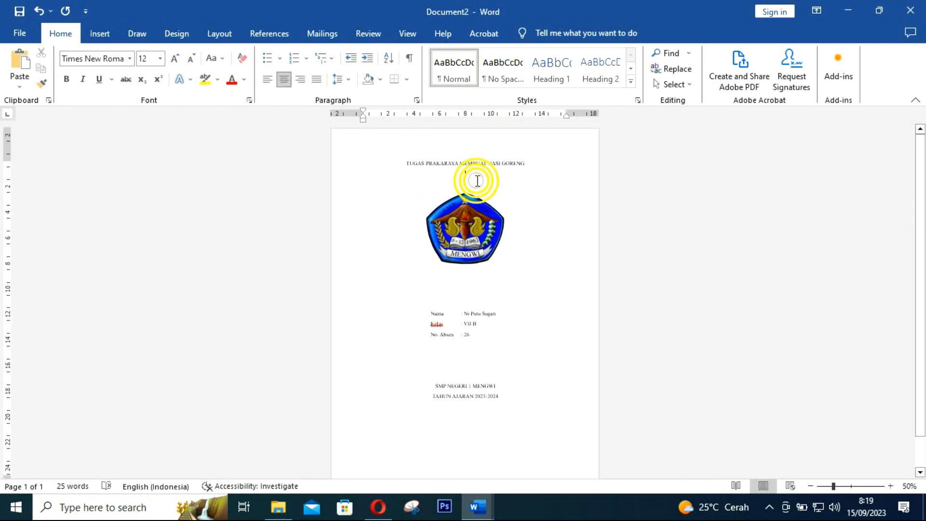
key(Return)
click(473, 351)
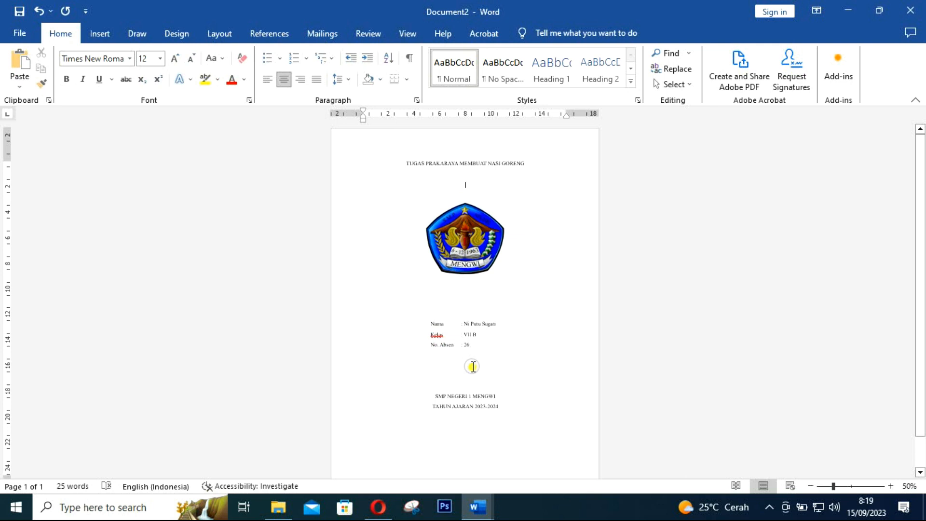
key(Return)
key(Return)
key(Return)
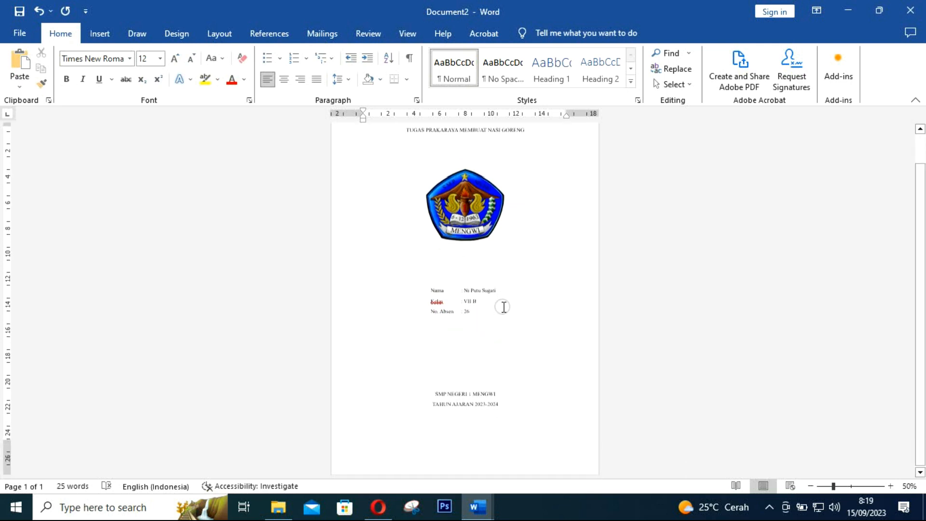
scroll(502, 246, down, 1)
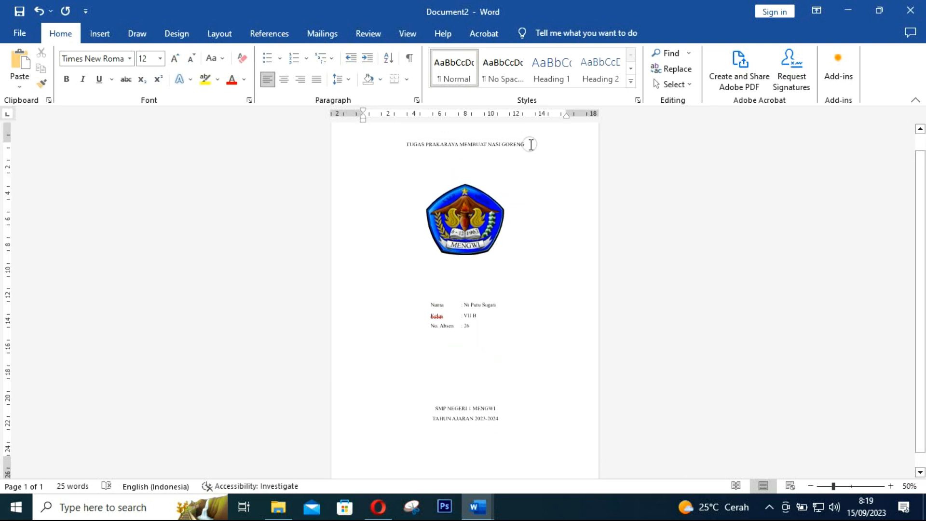
Set the title and the school name and year lines to 14 pt
drag(530, 144, 406, 144)
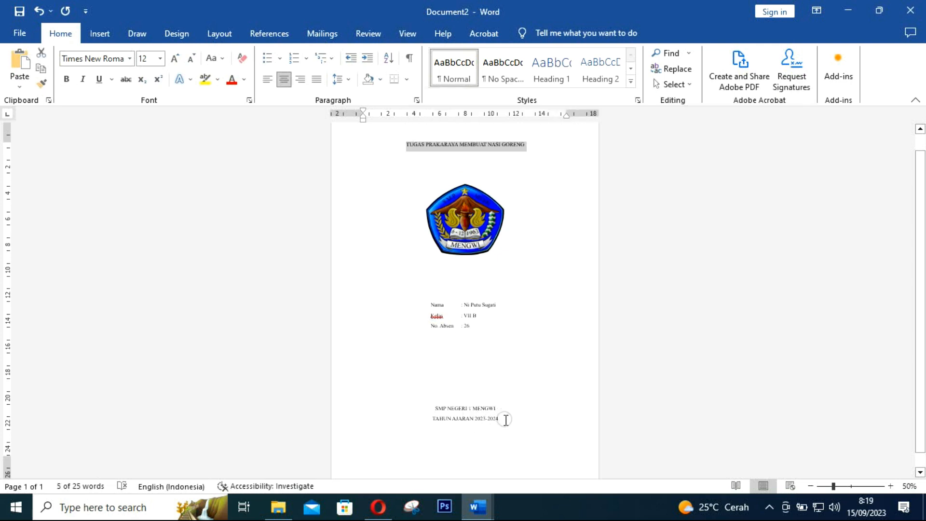
drag(504, 420, 437, 409)
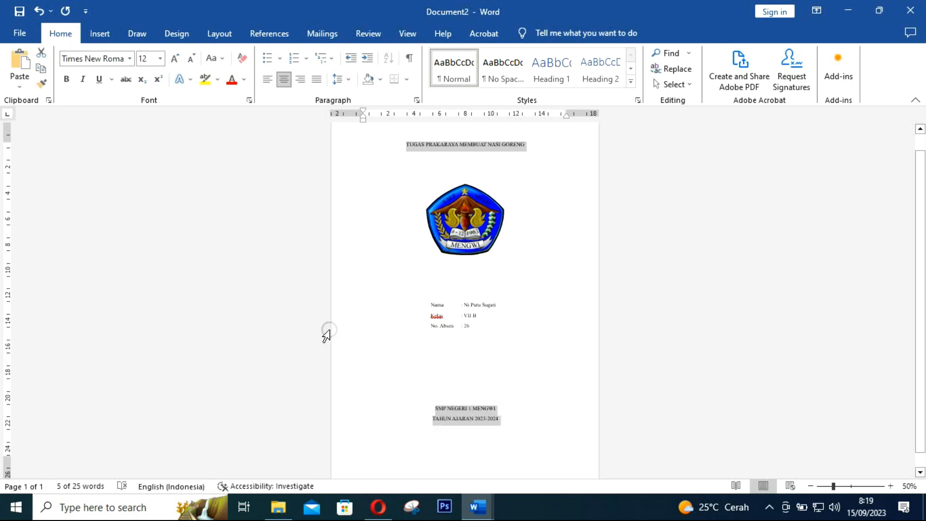
click(161, 58)
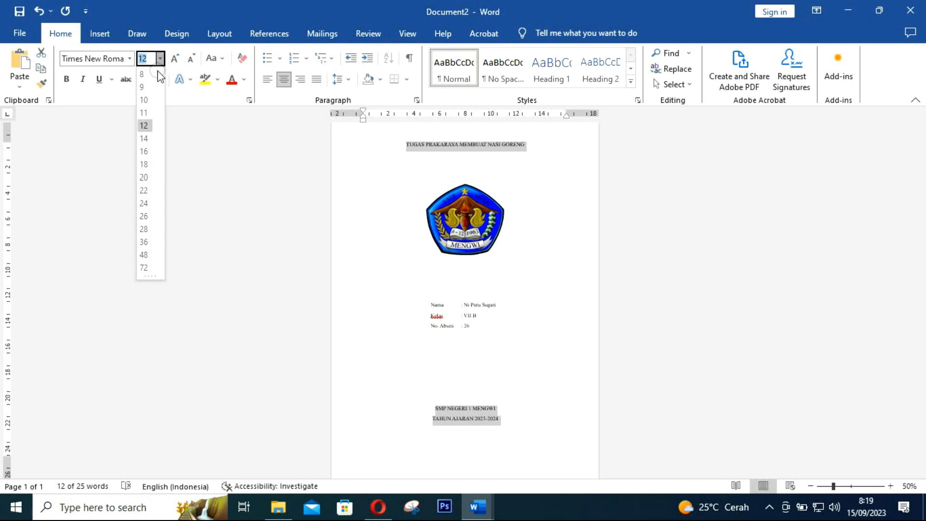
click(145, 139)
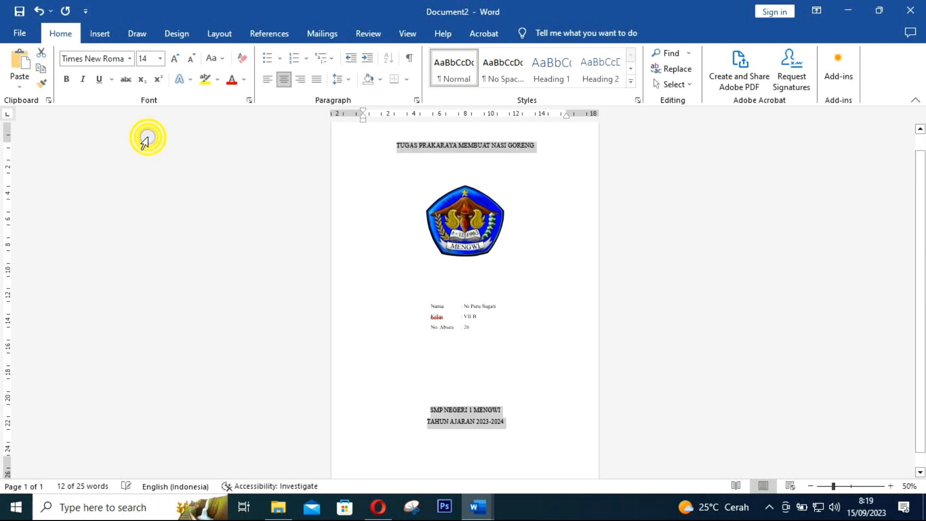
click(459, 373)
Insert a page break after TAHUN AJARAN 2023-2024 to start a blank second page
click(523, 421)
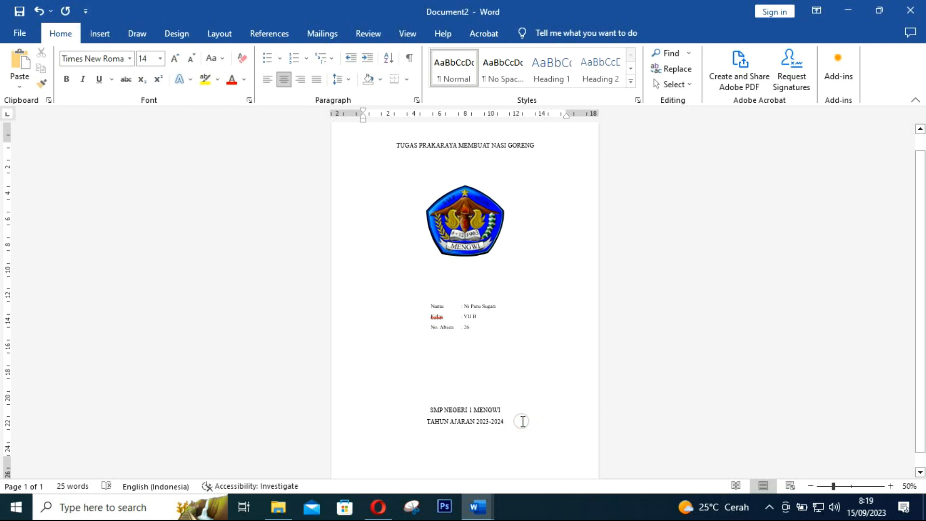
key(Return)
key(ctrl+Return)
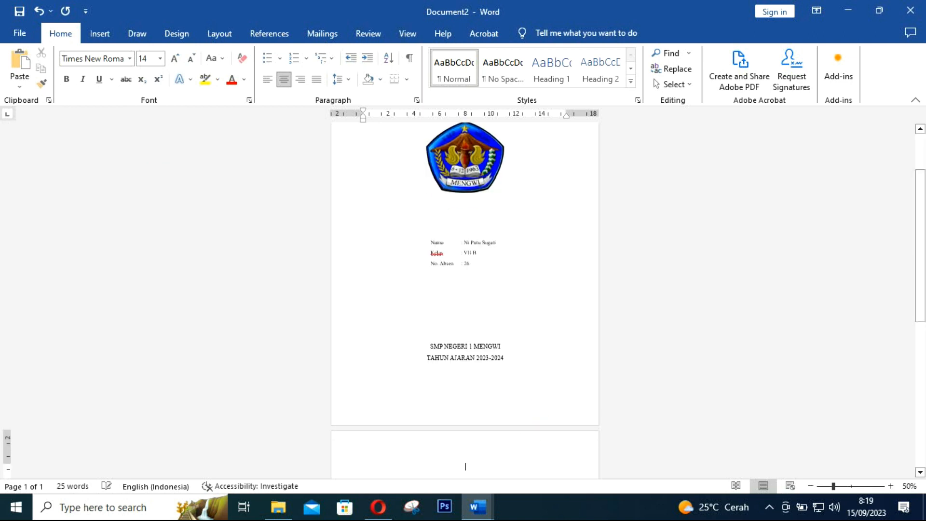
Set the text on blank page 2 to 12 pt and bring Opera back to the front
scroll(530, 425, down, 3)
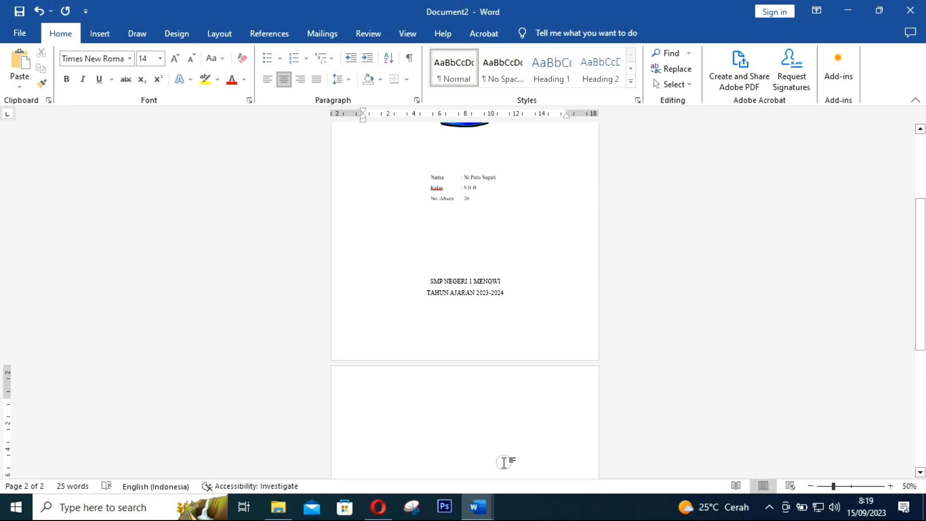
scroll(504, 463, up, 4)
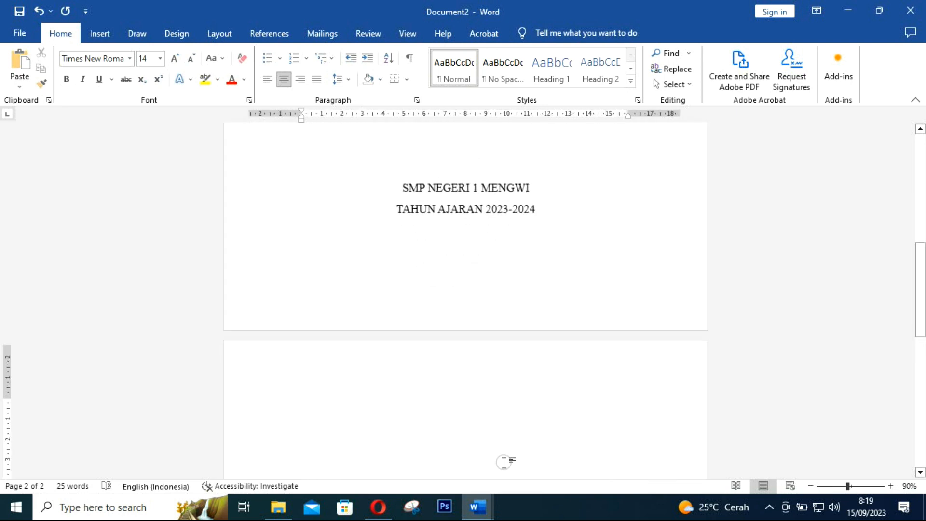
scroll(499, 298, up, 3)
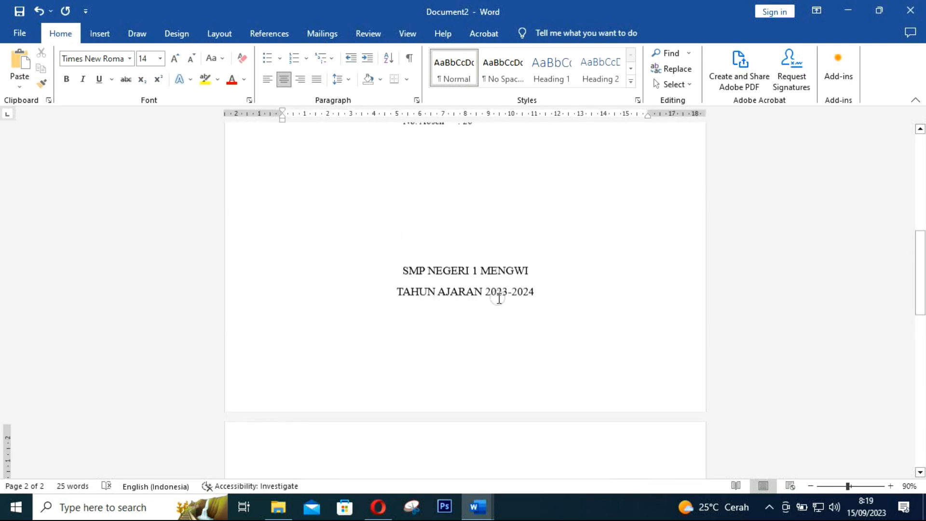
scroll(499, 298, up, 12)
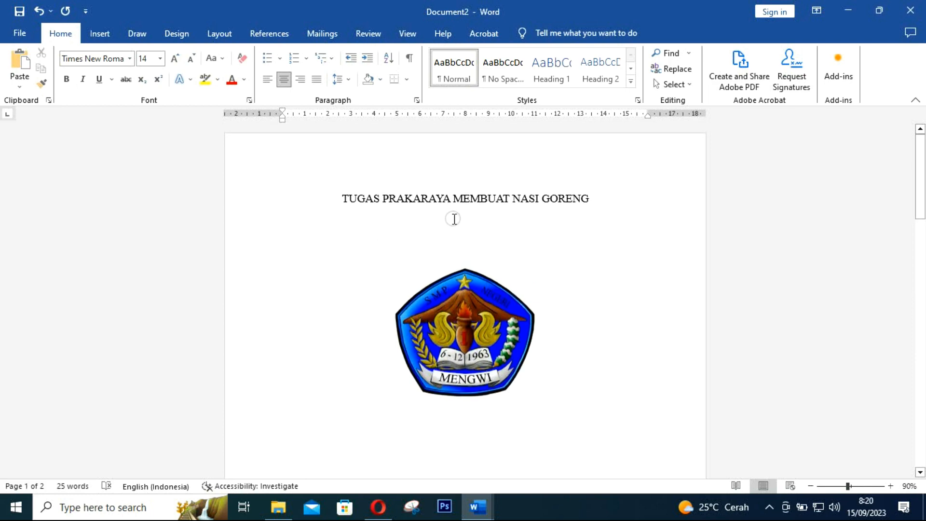
scroll(543, 215, down, 8)
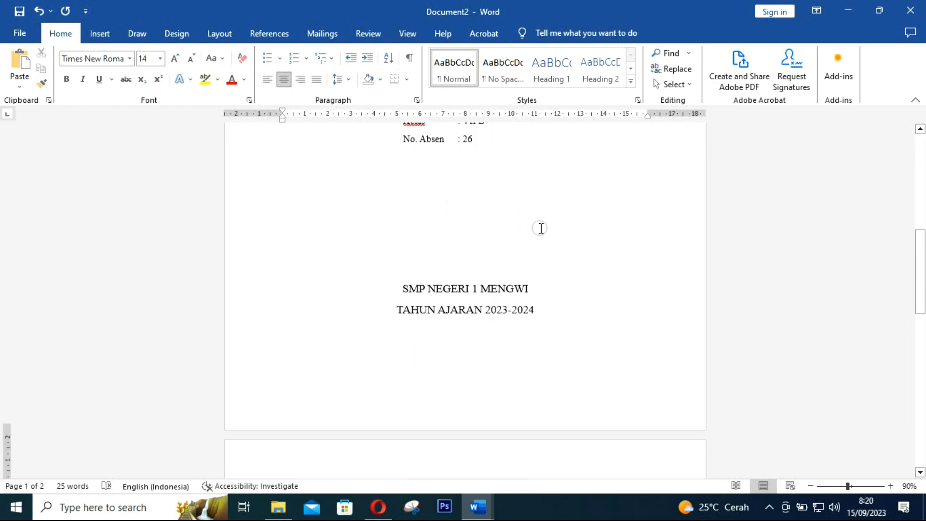
scroll(541, 228, down, 6)
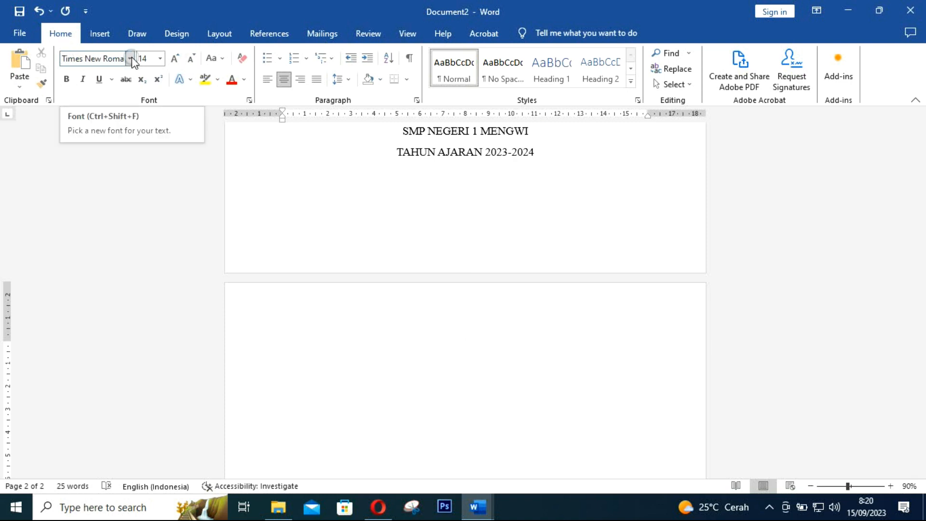
click(161, 59)
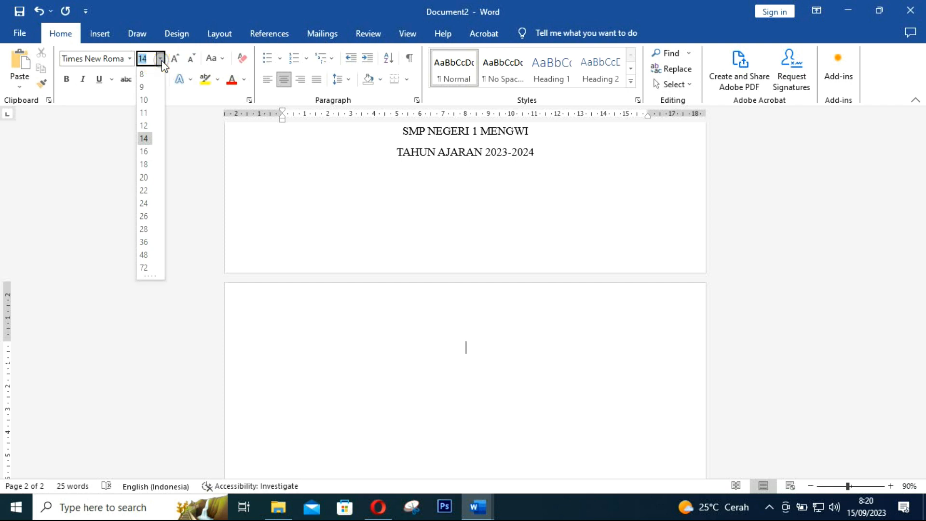
click(146, 127)
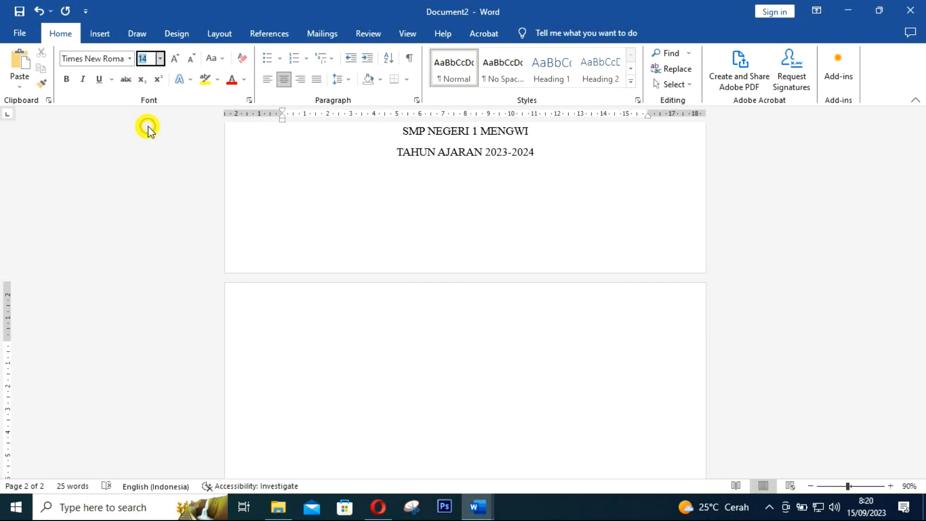
click(475, 344)
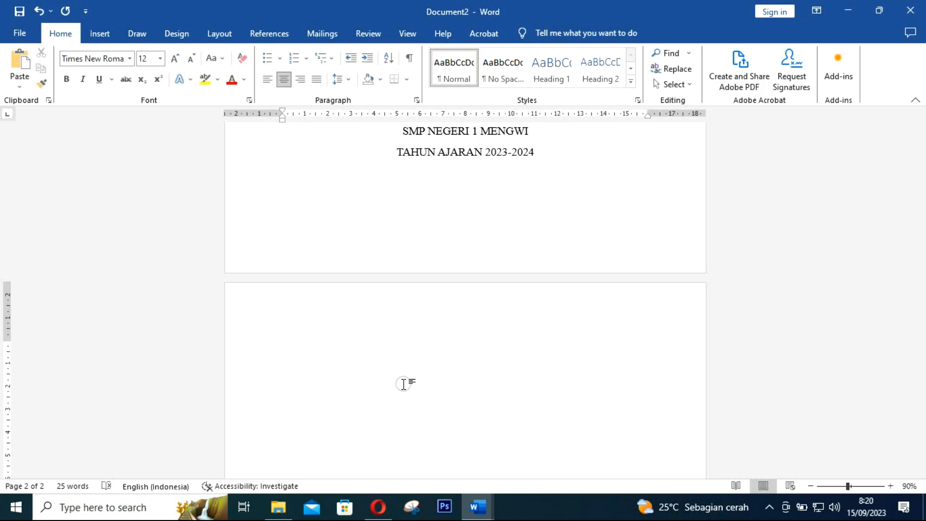
click(384, 510)
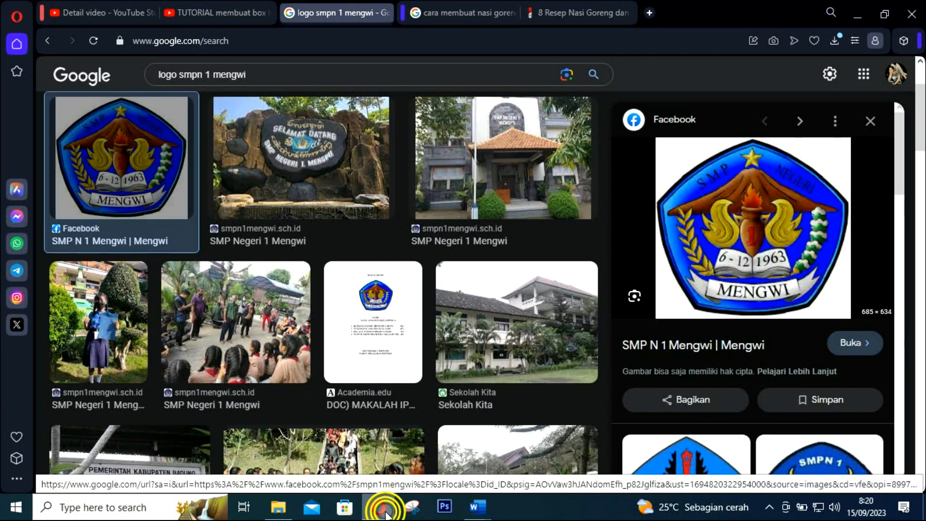
Open the IDN Times nasi goreng recipe article from the 'cara membuat nasi goreng' results
click(464, 13)
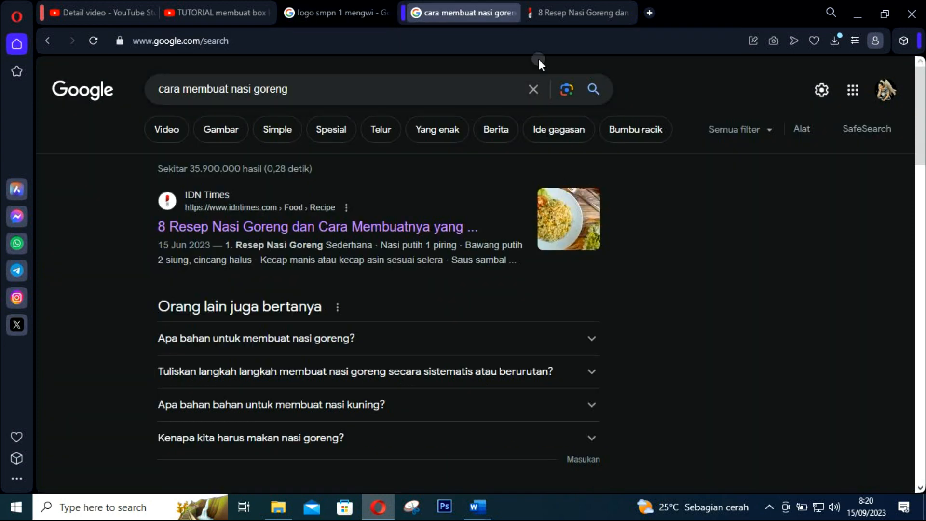
click(563, 15)
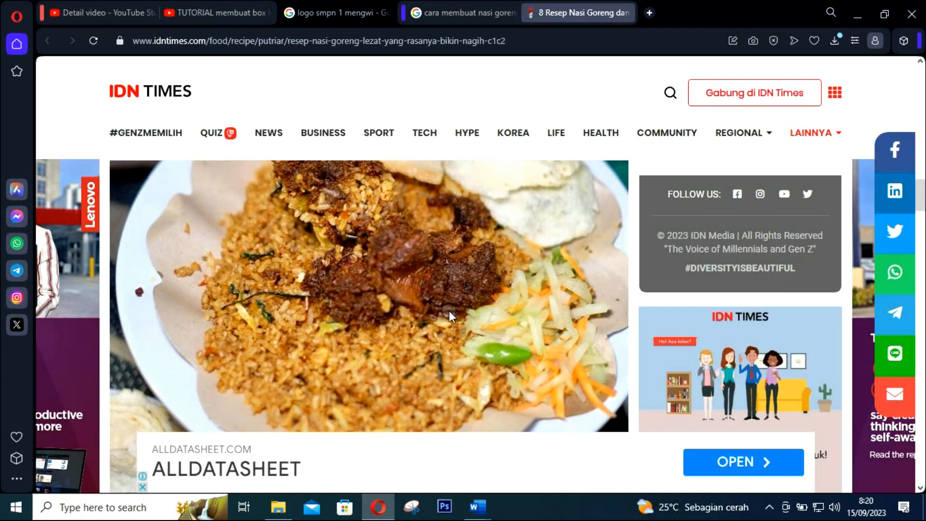
scroll(449, 311, down, 5)
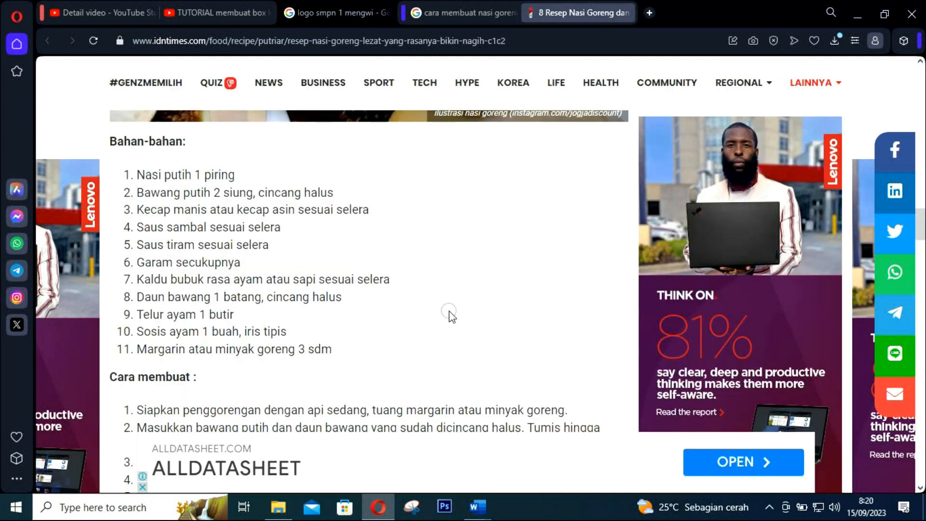
scroll(450, 316, up, 5)
scroll(139, 261, down, 1)
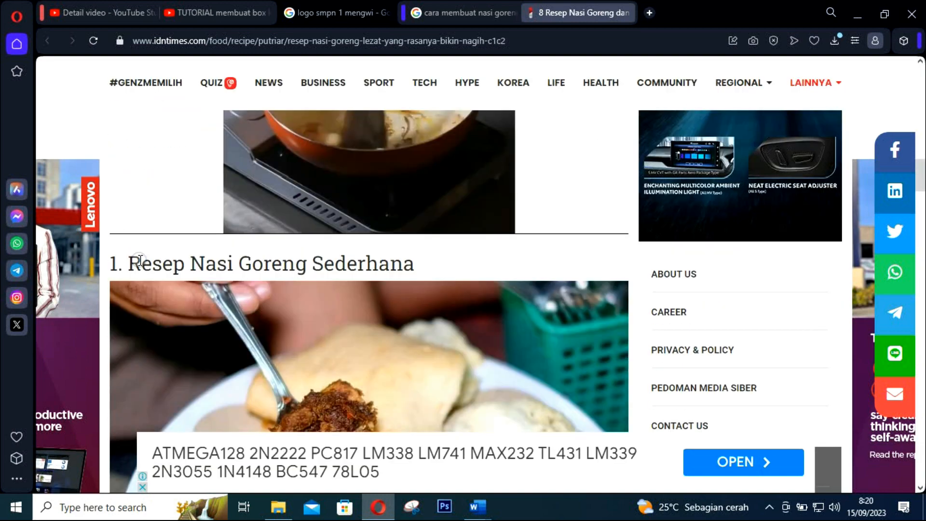
scroll(140, 261, down, 1)
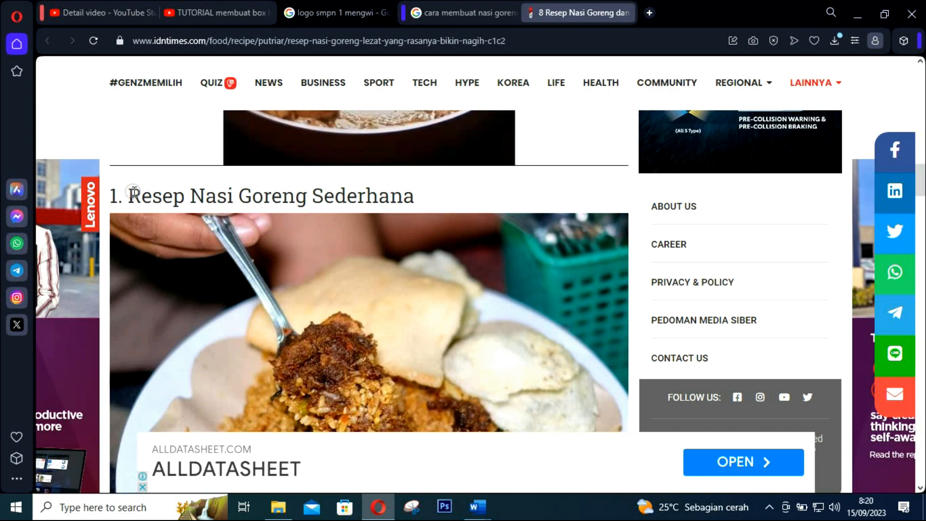
Copy the 'Resep Nasi Goreng Sederhana' recipe text with Salin and return to Word
triple_click(133, 191)
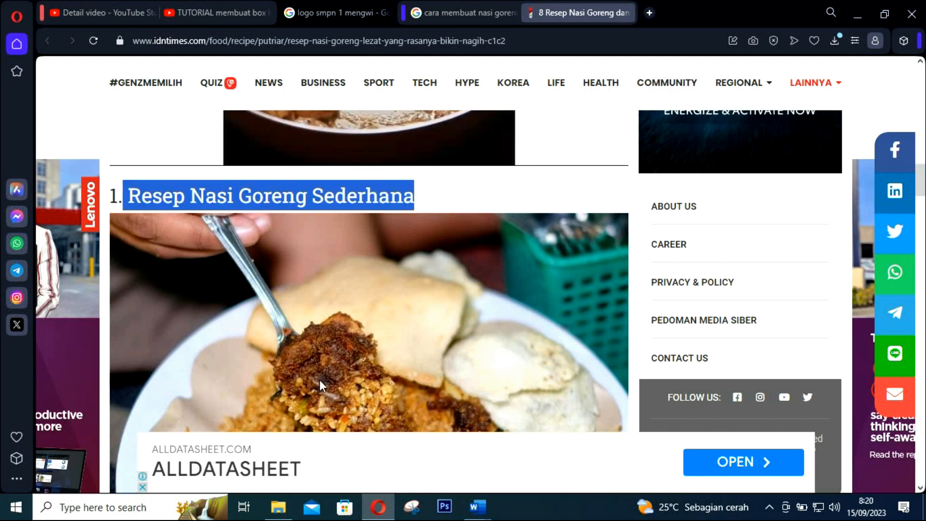
scroll(319, 380, down, 4)
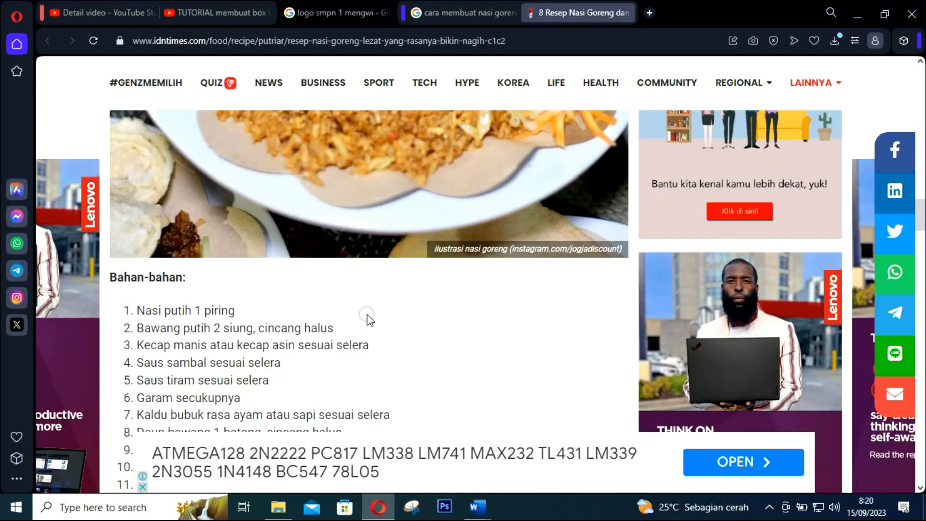
key(ctrl+a)
scroll(366, 315, down, 2)
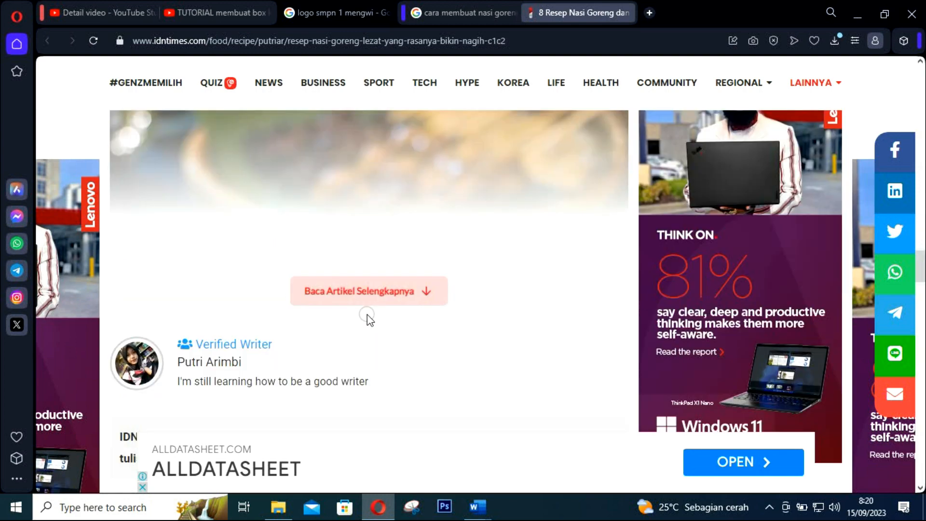
right_click(293, 311)
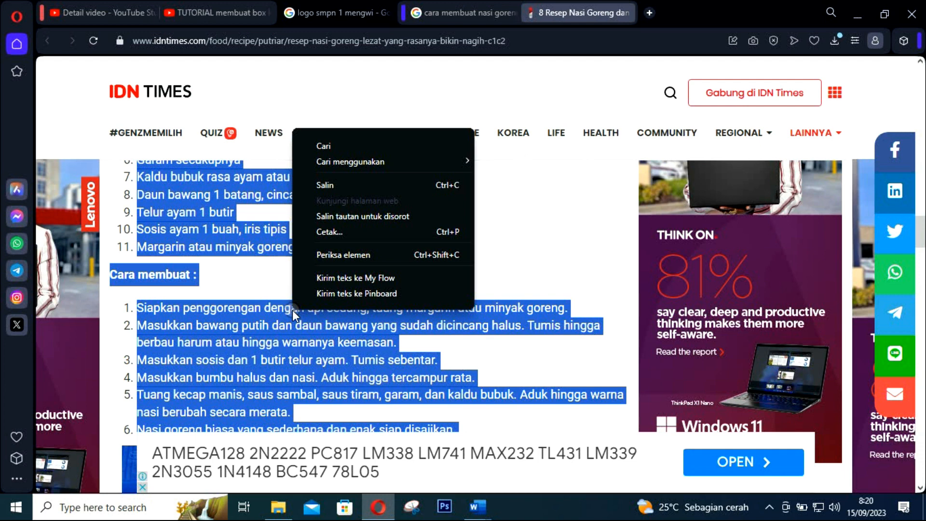
click(326, 185)
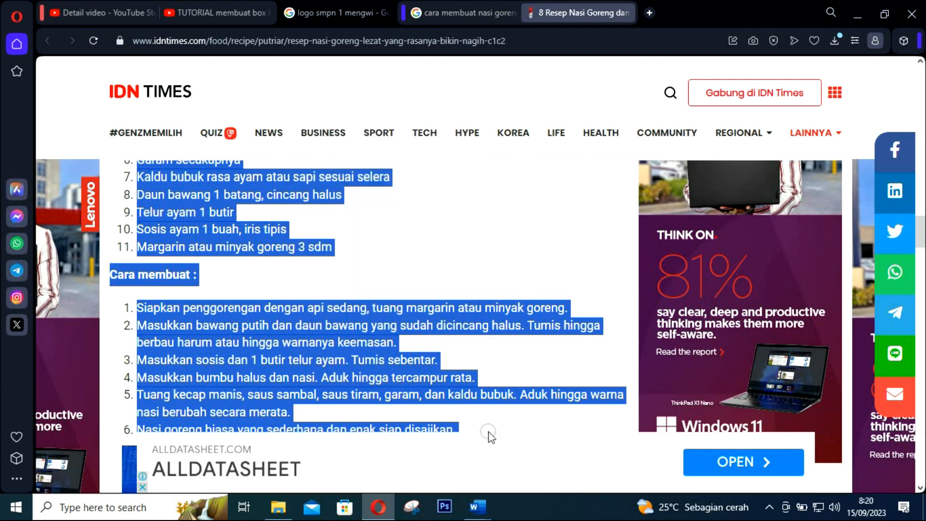
key(alt+Tab)
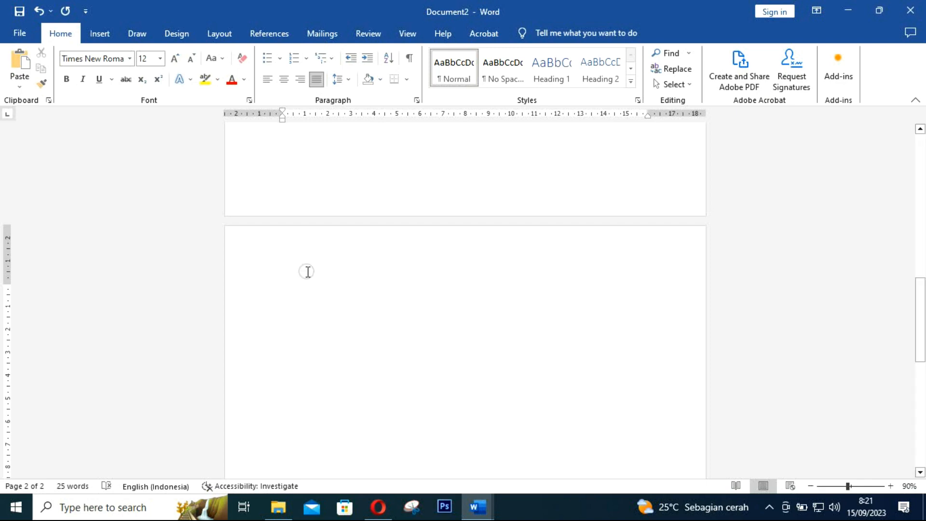
Paste the copied recipe onto page 2 using Keep Text Only
right_click(298, 293)
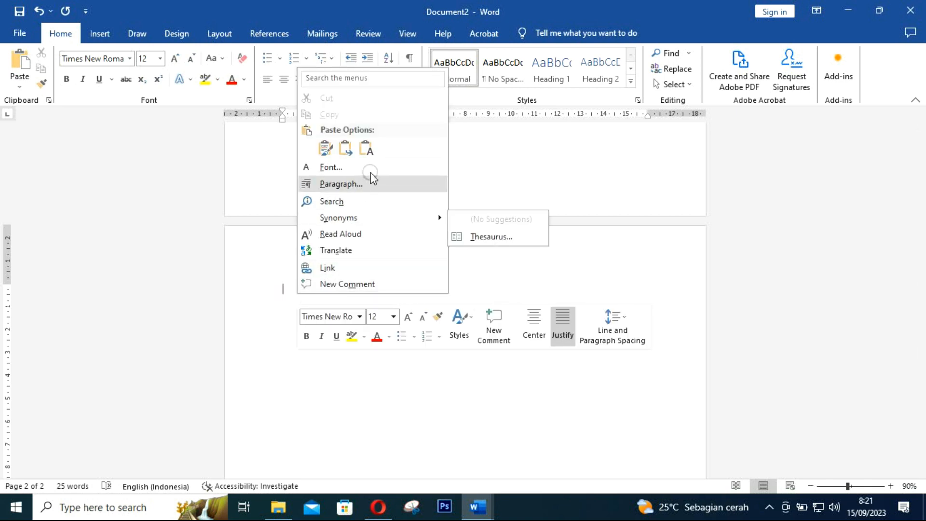
click(336, 154)
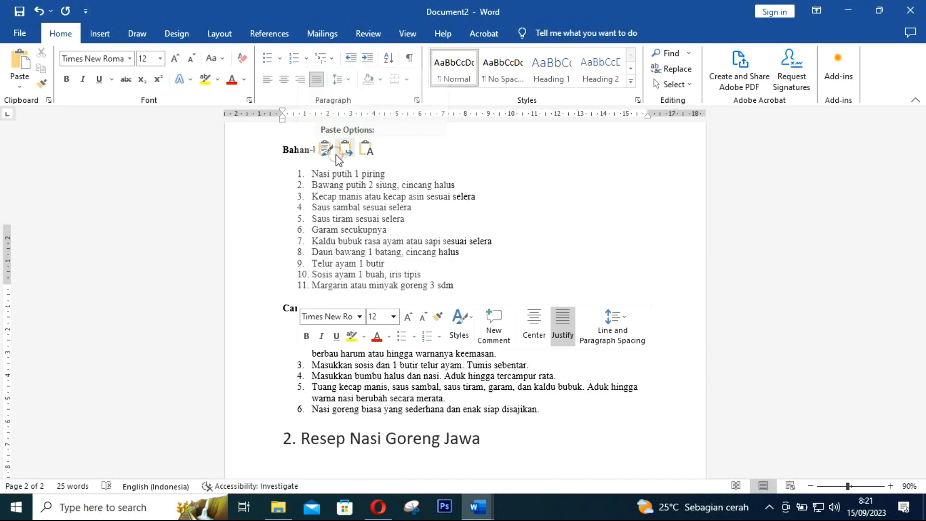
click(367, 149)
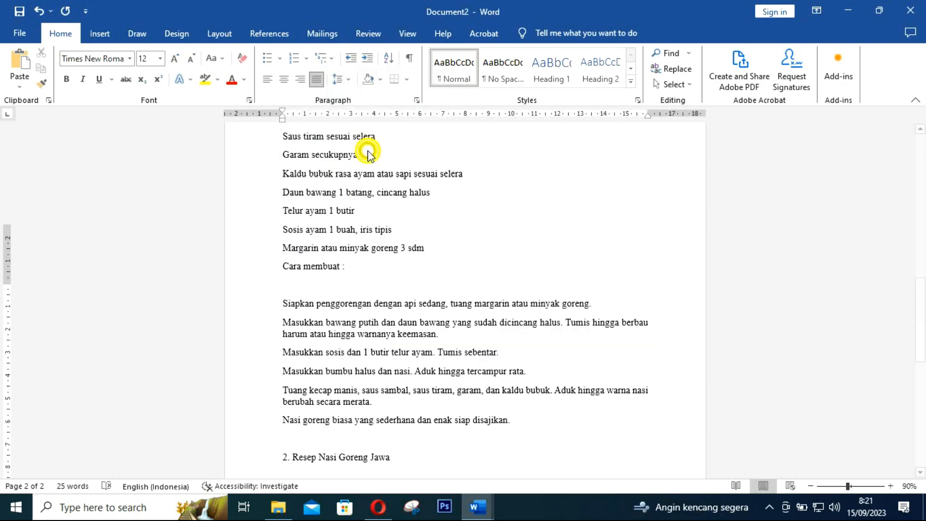
Delete the '8 Resep…jogjadiscount' title-and-credit line and the trailing '2. Resep Nasi Goreng Jawa' line
scroll(398, 283, up, 6)
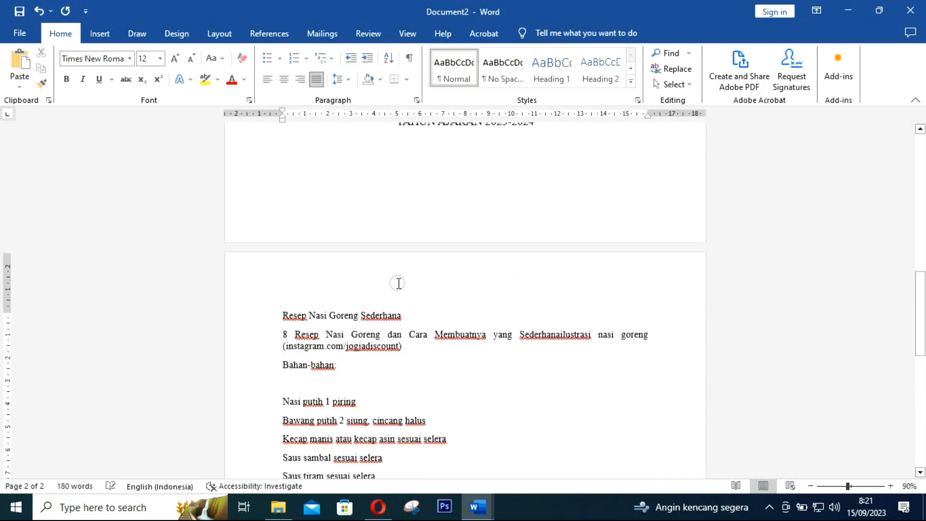
scroll(399, 283, up, 4)
scroll(399, 283, down, 6)
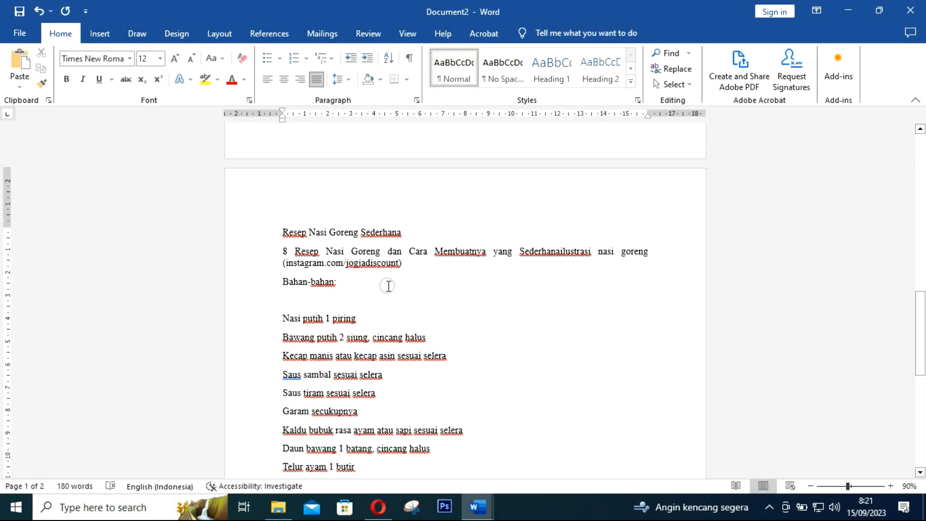
drag(404, 265, 282, 255)
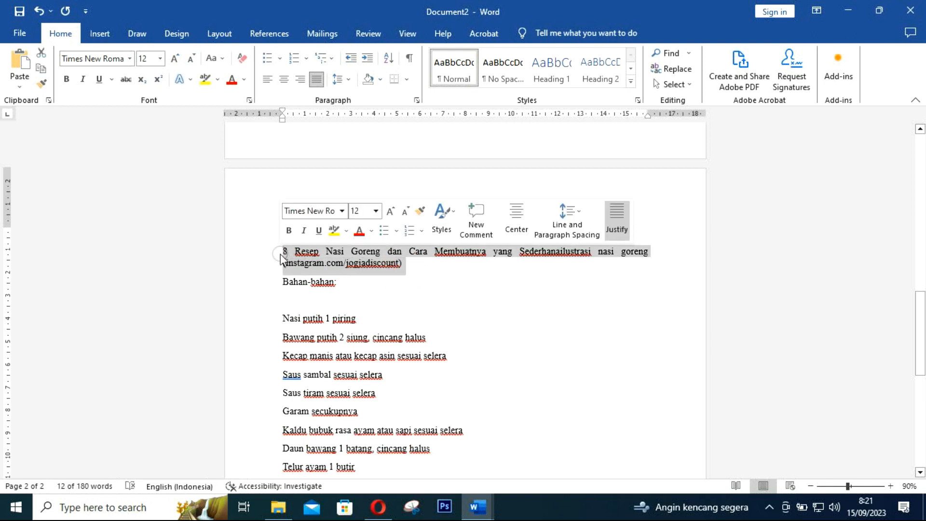
key(BackSpace)
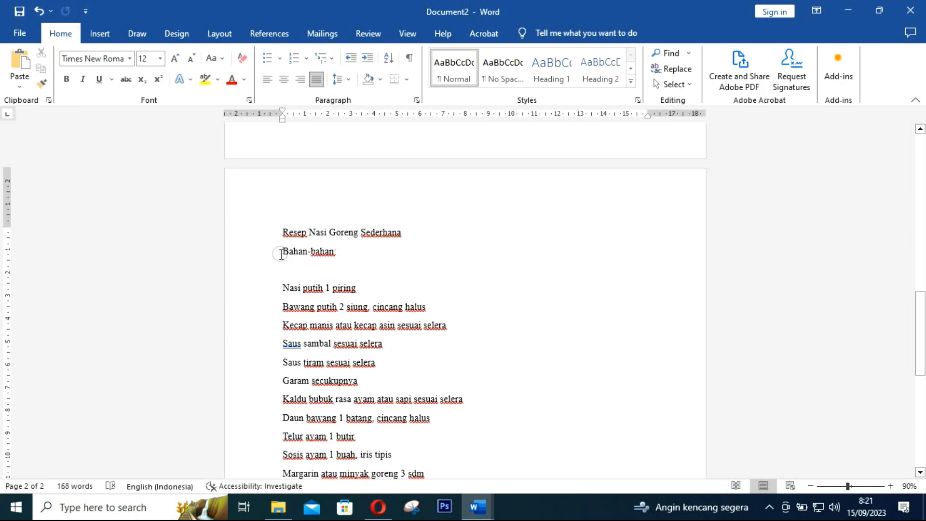
scroll(329, 275, down, 9)
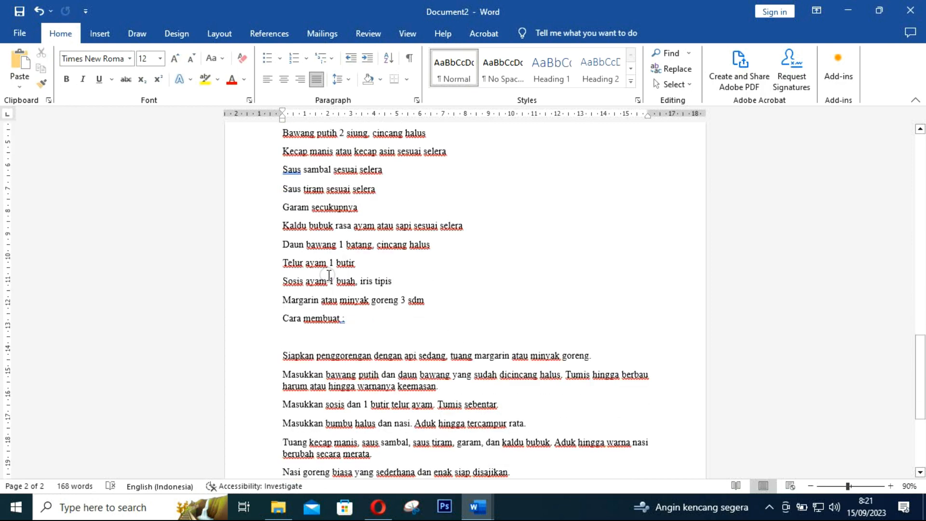
scroll(329, 275, down, 3)
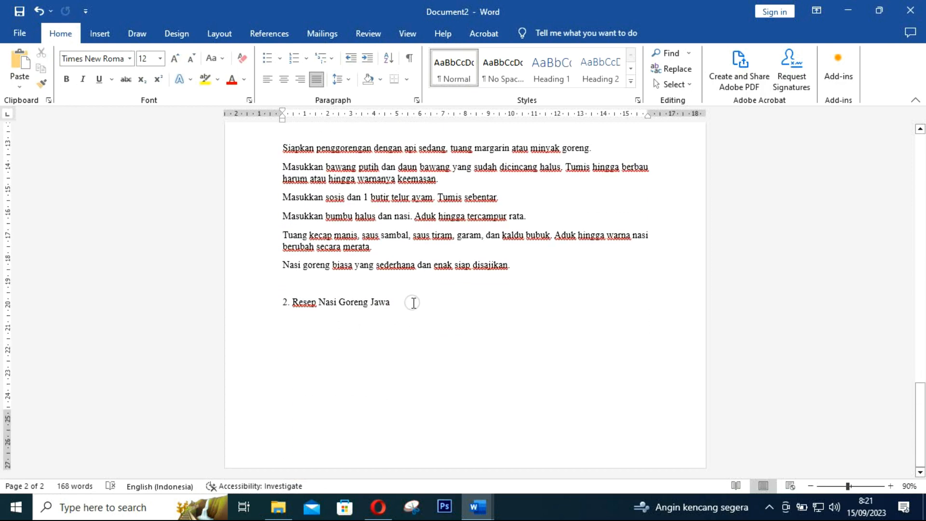
drag(411, 302, 280, 302)
key(BackSpace)
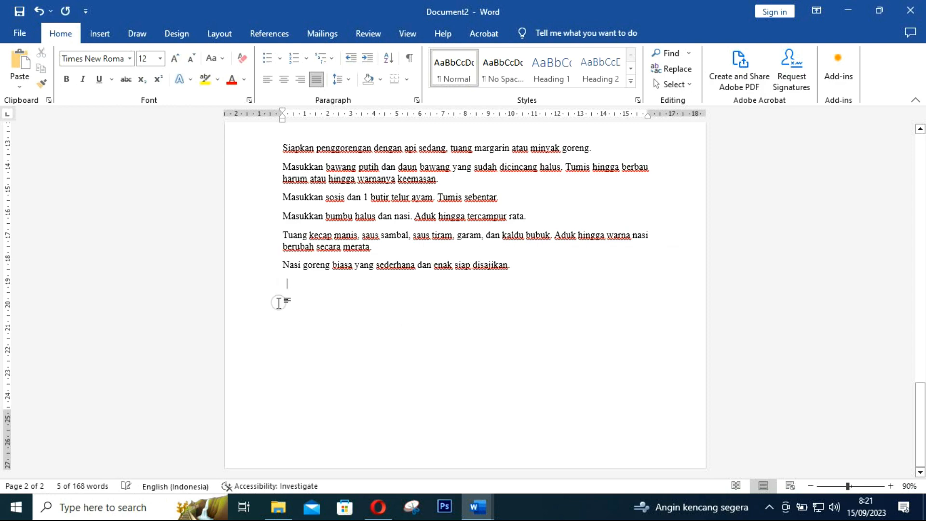
scroll(358, 346, up, 5)
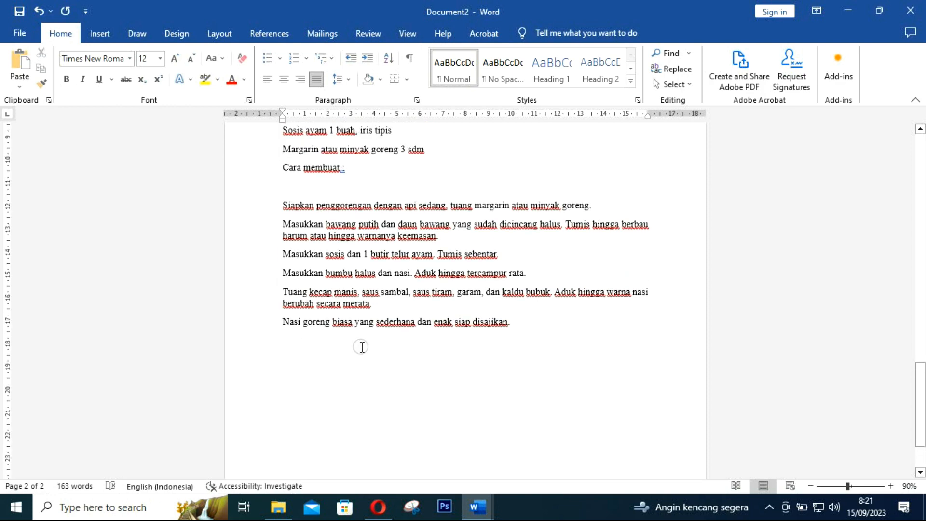
scroll(362, 347, up, 5)
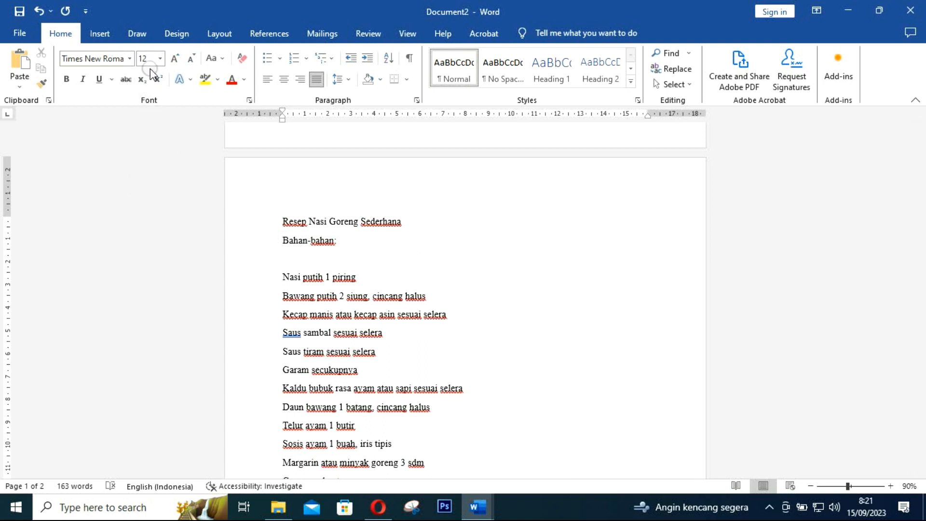
Center the 'Resep Nasi Goreng Sederhana' title above the ingredient list
scroll(376, 308, up, 3)
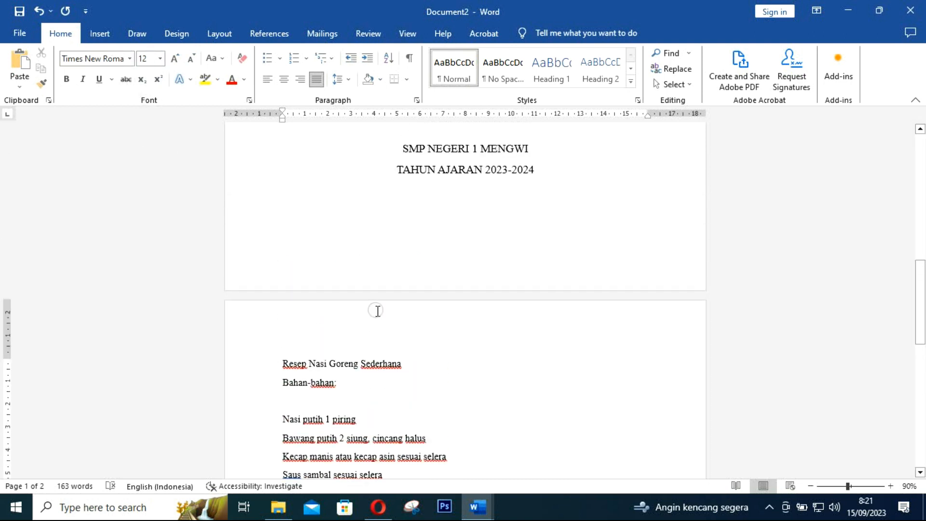
scroll(376, 337, down, 2)
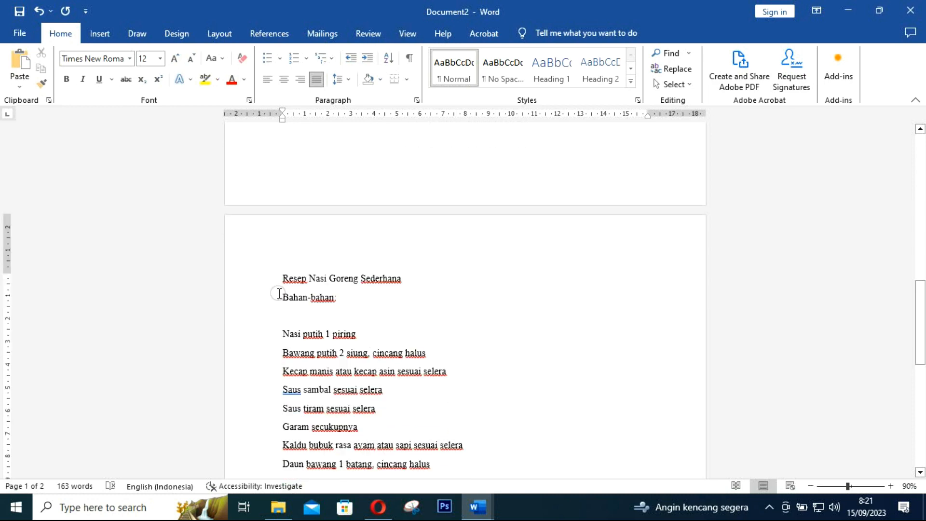
click(298, 275)
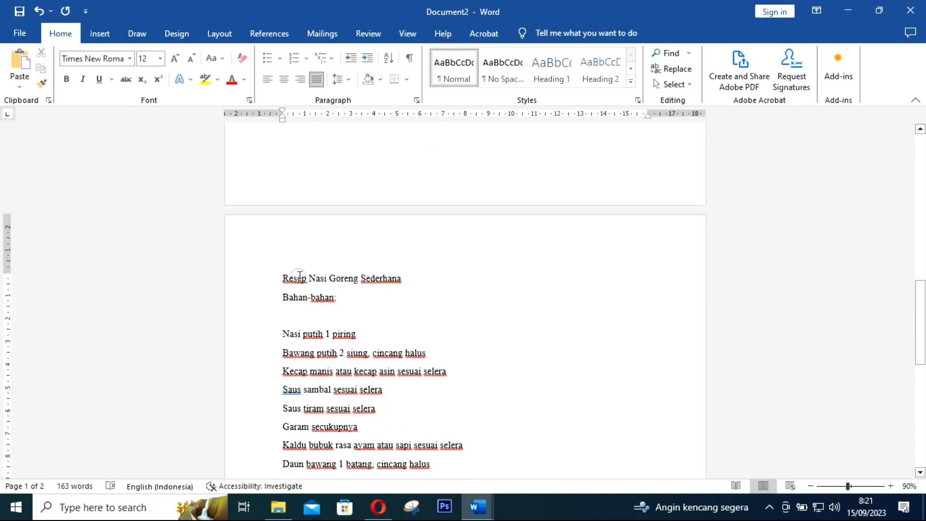
click(309, 334)
scroll(327, 333, down, 1)
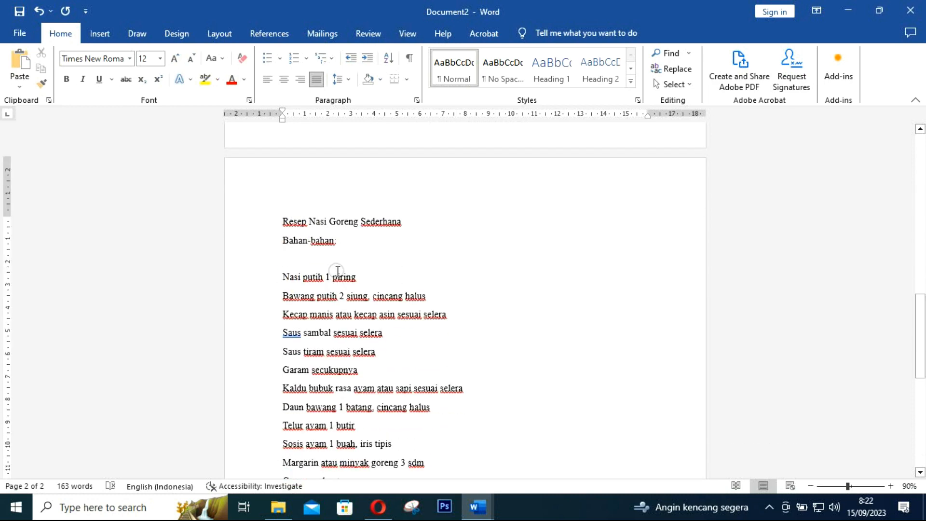
click(319, 220)
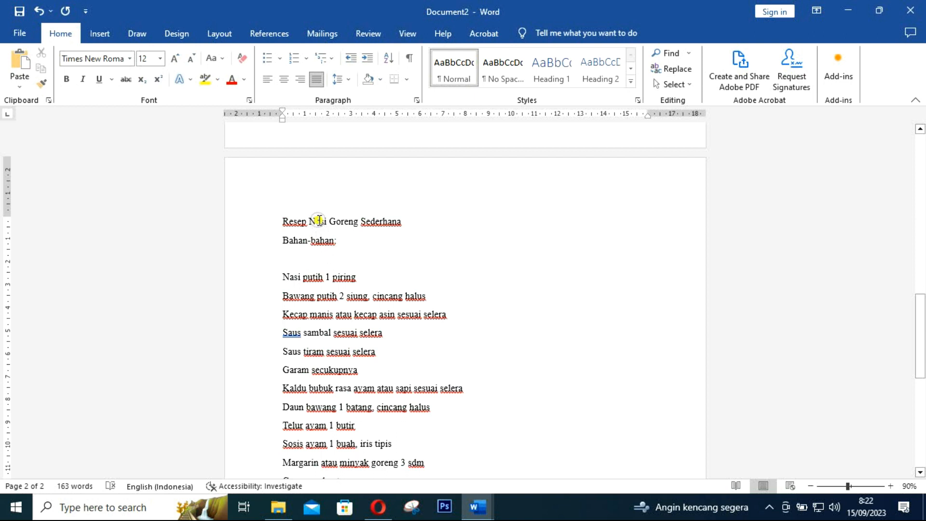
click(284, 79)
scroll(338, 289, down, 1)
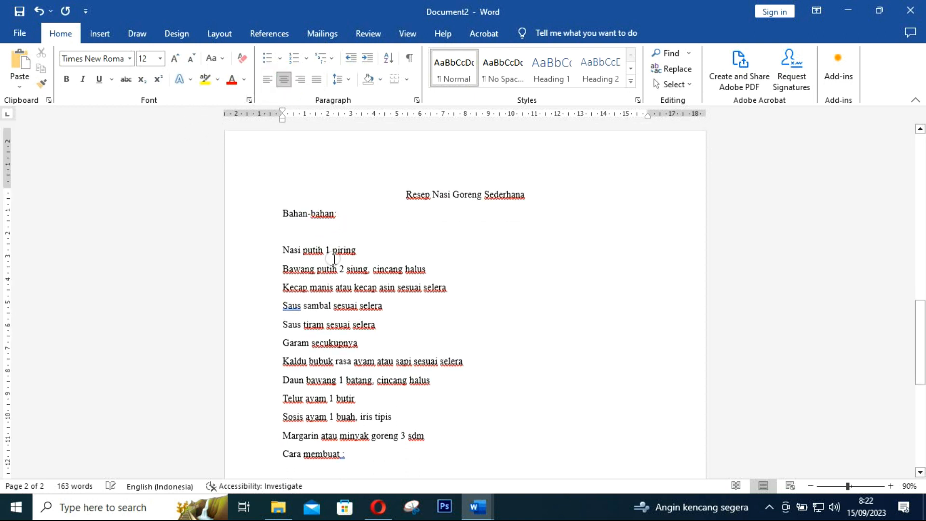
click(317, 221)
scroll(317, 221, down, 4)
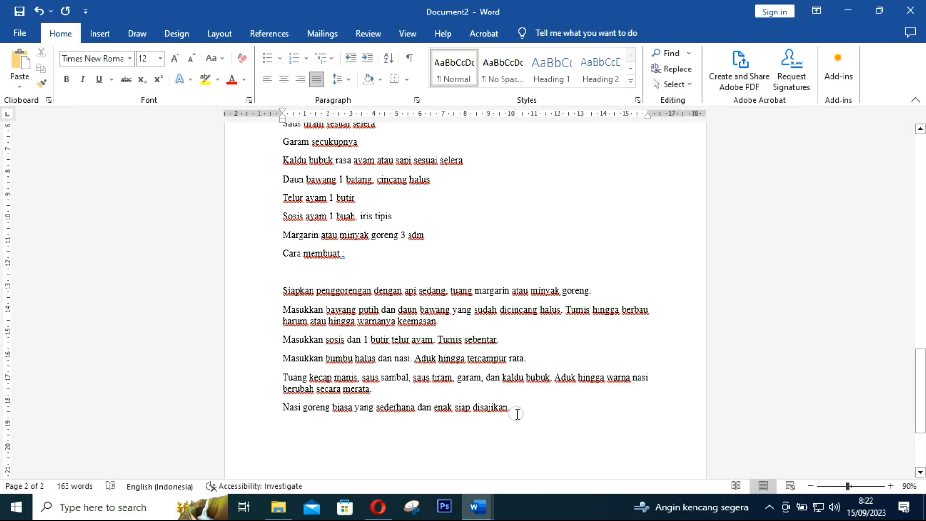
Give the recipe body from Bahan-bahan onward 1.5 line spacing and 0 pt space after
drag(512, 409, 268, 216)
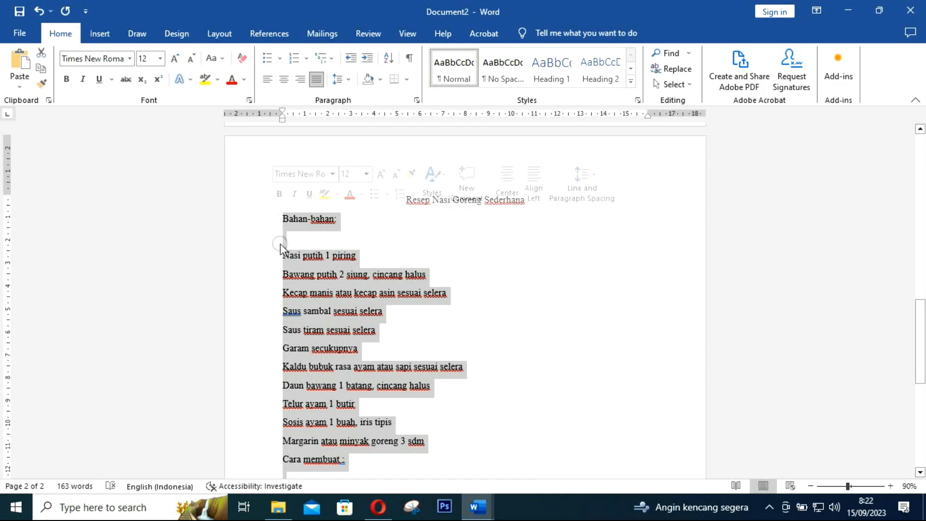
click(349, 80)
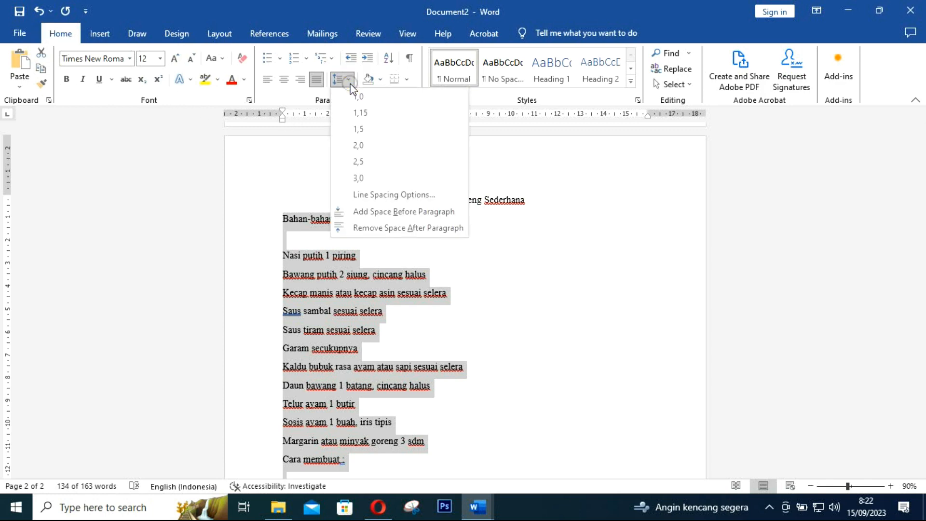
click(378, 194)
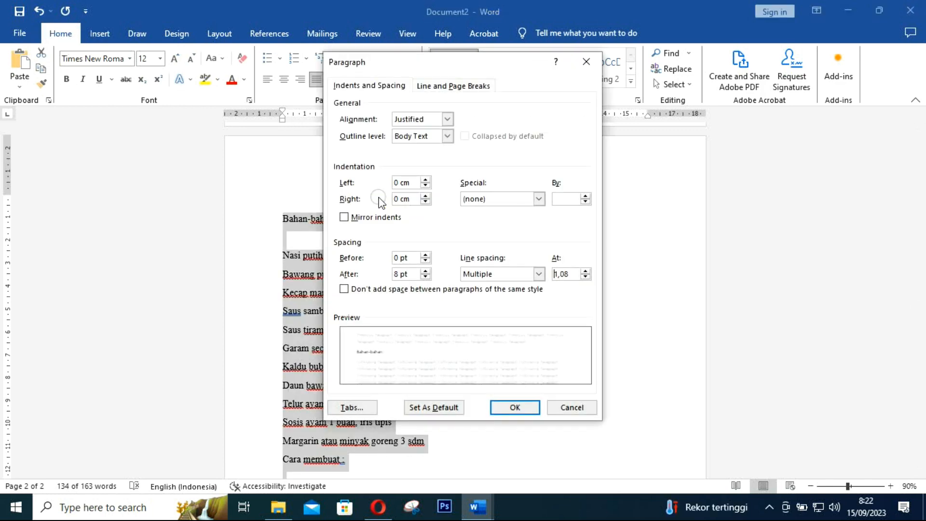
click(426, 277)
click(481, 275)
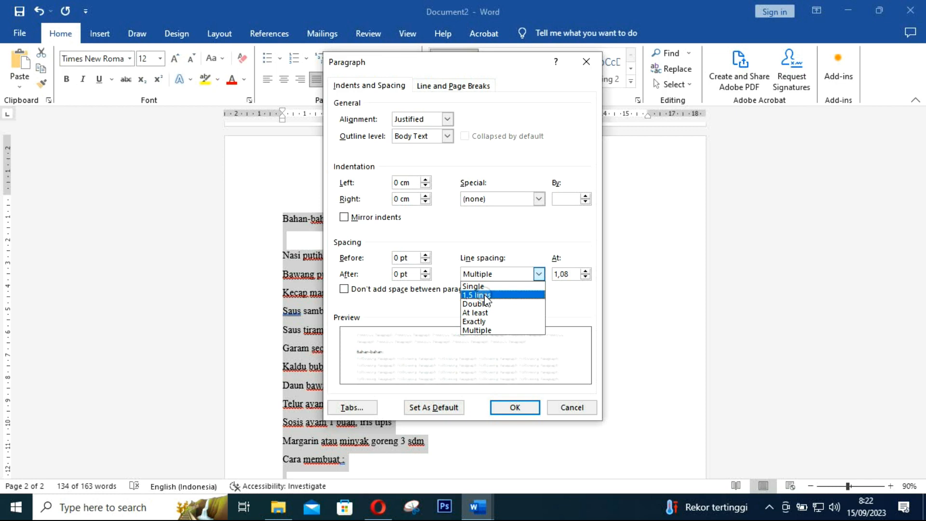
click(485, 295)
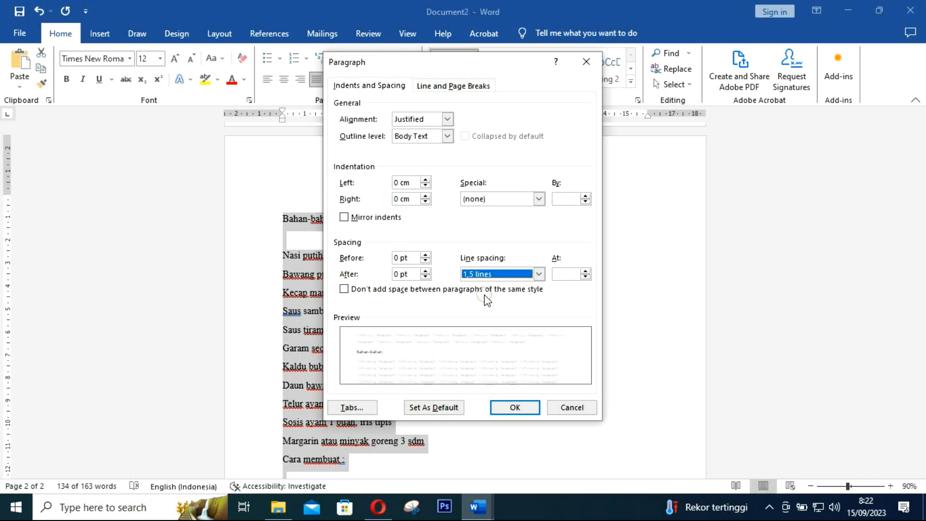
click(515, 408)
scroll(326, 267, down, 4)
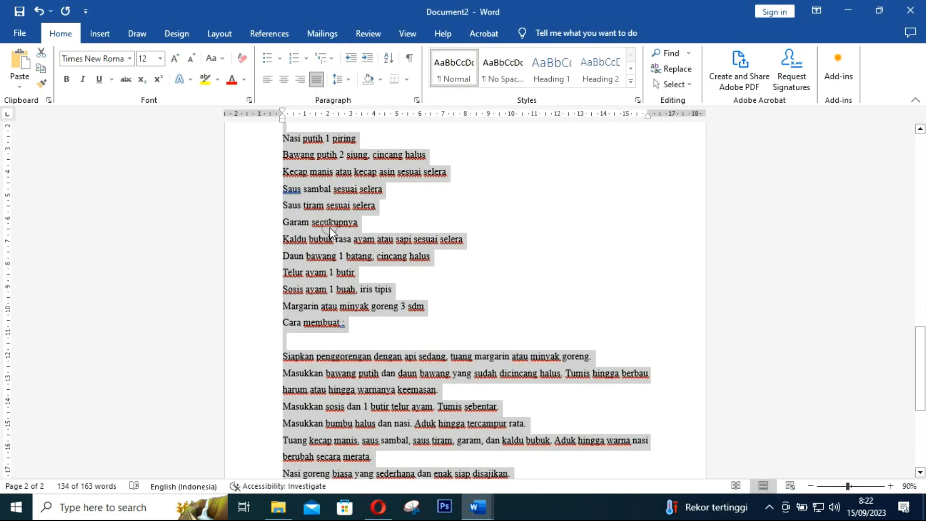
Add a blank line after '3 sdm' and remove the empty line under 'Cara membuat :'
scroll(346, 322, down, 4)
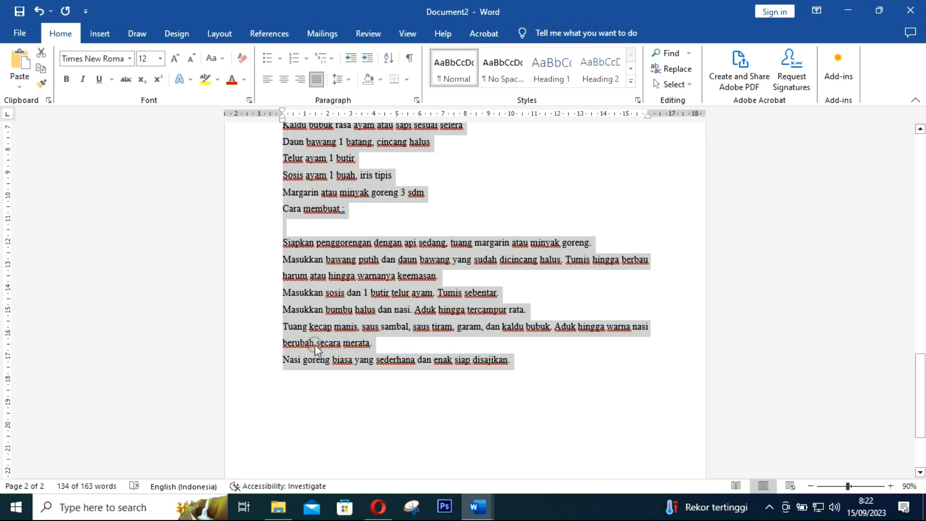
scroll(337, 245, up, 8)
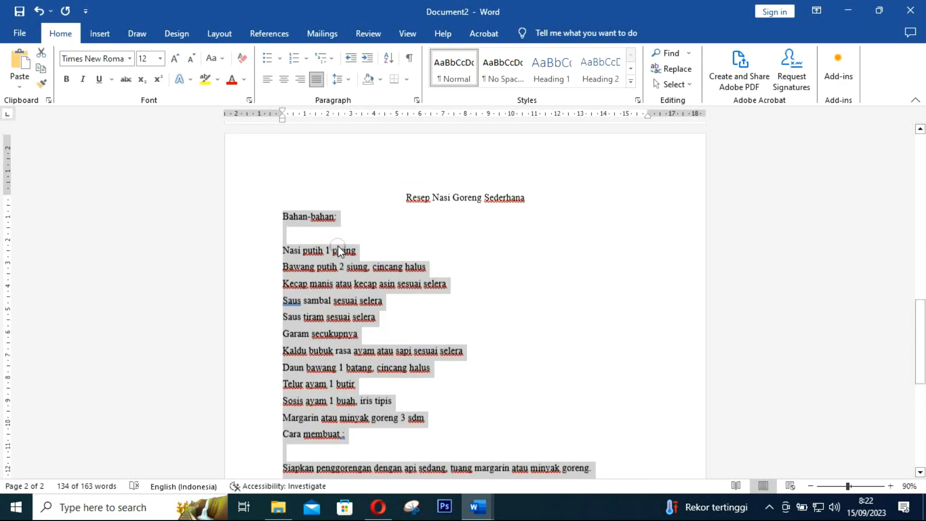
click(495, 246)
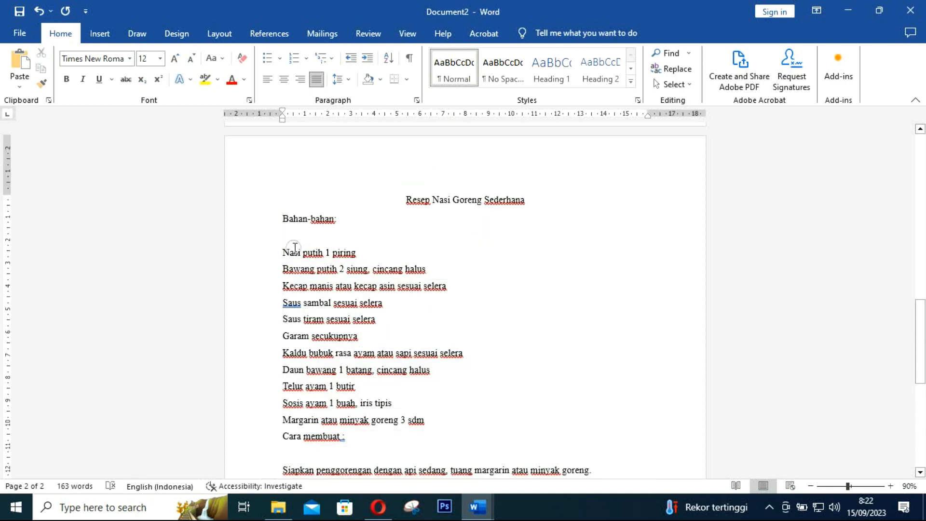
scroll(416, 339, down, 5)
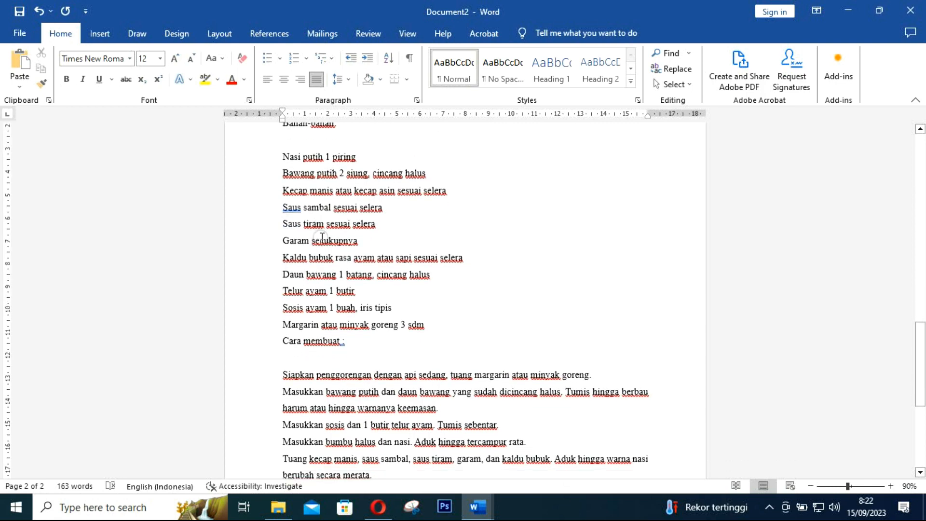
scroll(324, 330, down, 3)
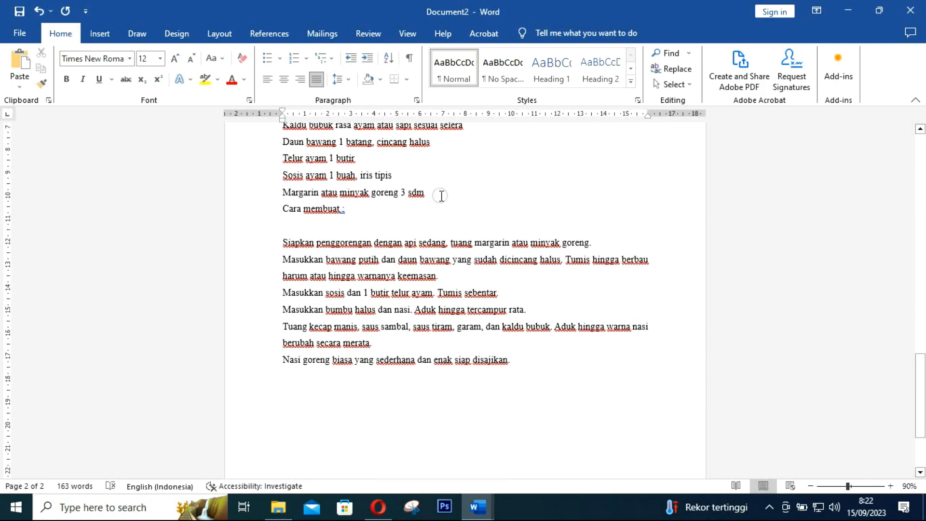
click(442, 195)
key(Return)
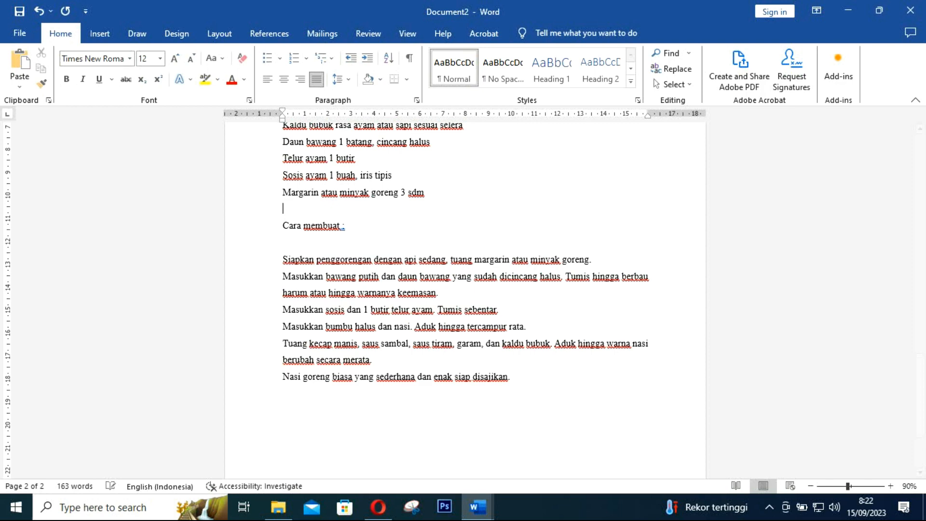
click(305, 238)
key(Delete)
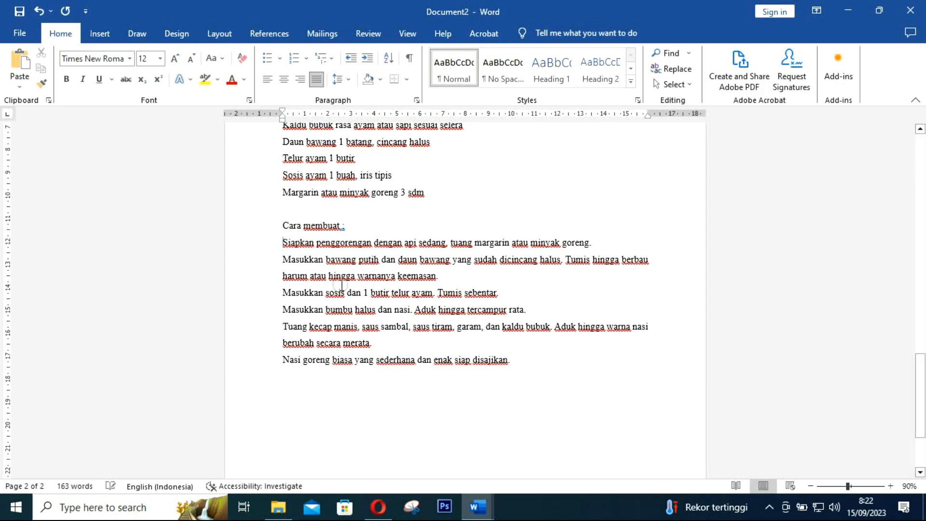
Add an empty line after the last step ending 'disajikan.'
scroll(354, 290, up, 3)
scroll(355, 290, up, 3)
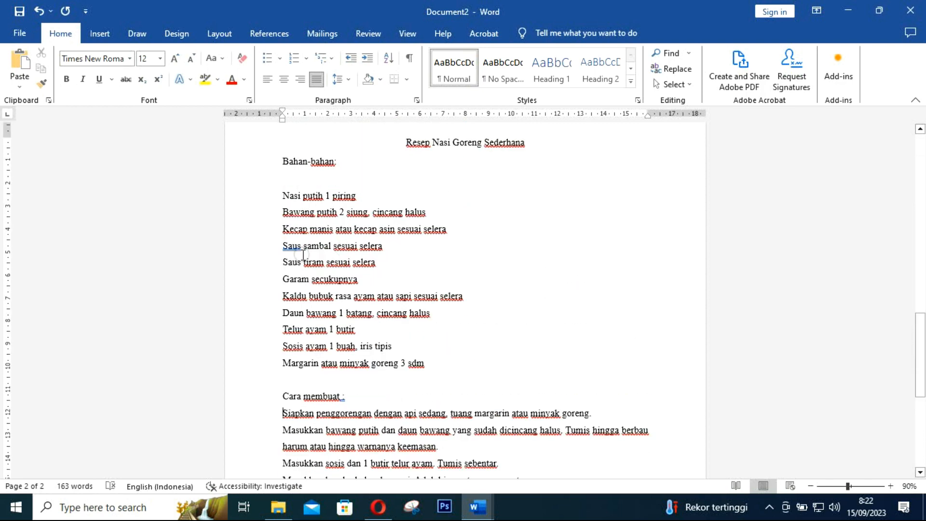
scroll(333, 280, down, 3)
scroll(333, 280, down, 6)
click(532, 247)
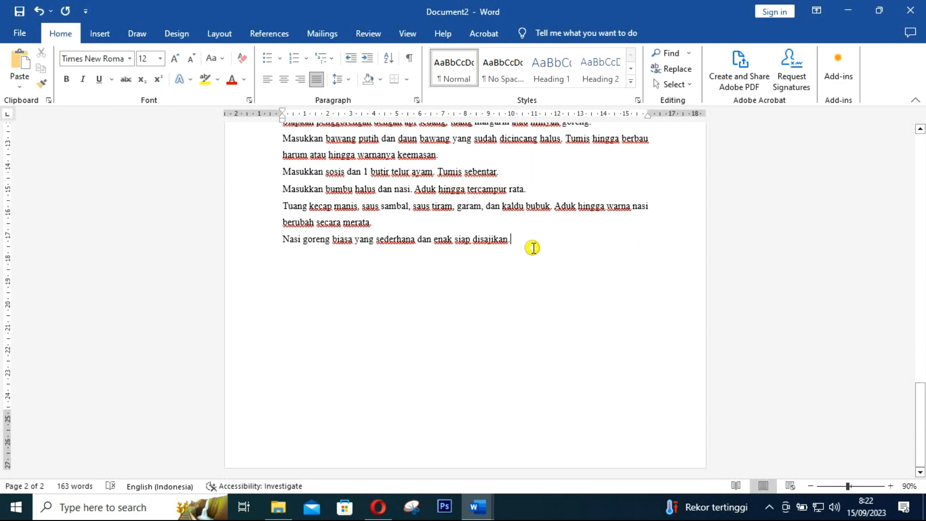
key(Return)
In Opera, save the article's nasi goreng photo as a jpg to Downloads with Simpan gambar sebagai
click(378, 506)
scroll(317, 285, up, 6)
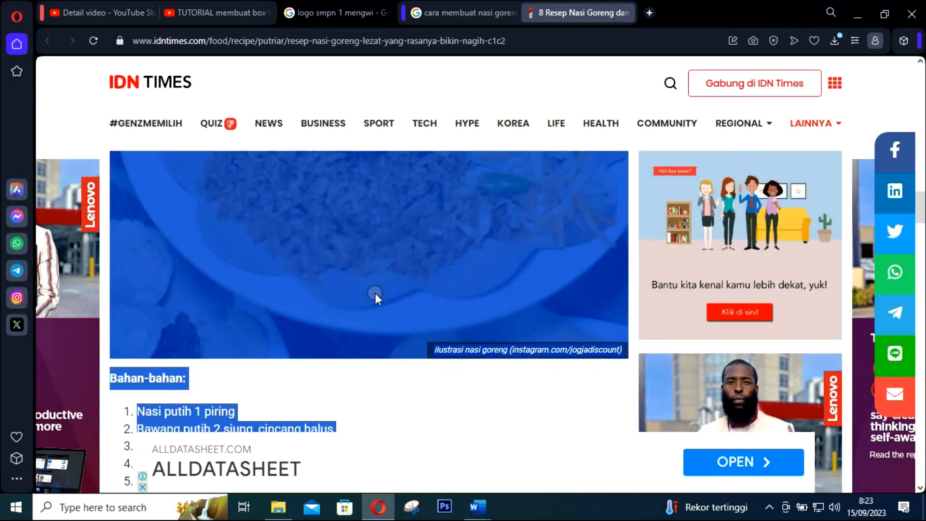
scroll(376, 293, down, 10)
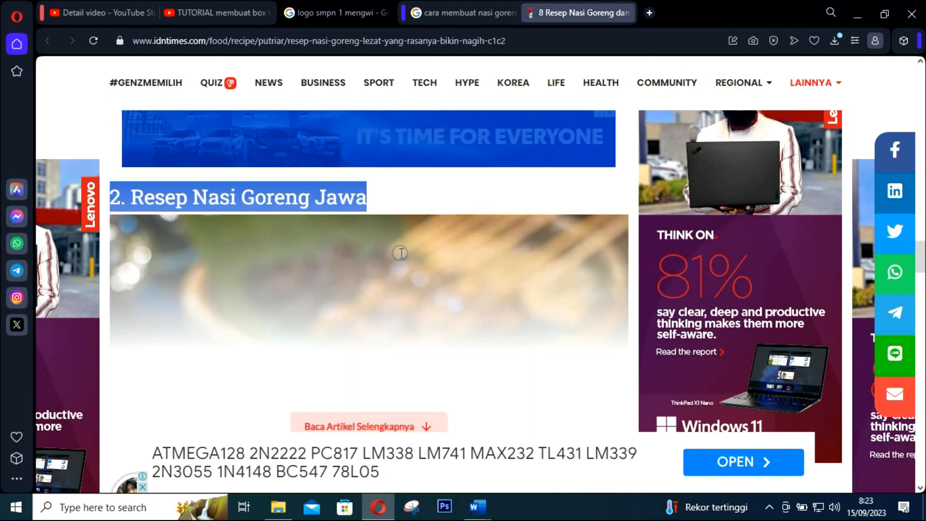
scroll(399, 252, up, 8)
scroll(454, 246, up, 4)
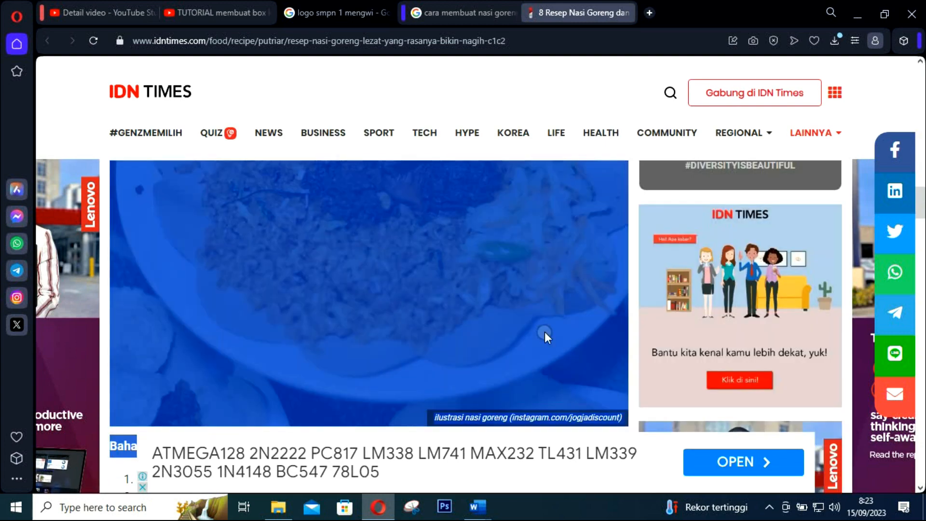
scroll(432, 379, down, 1)
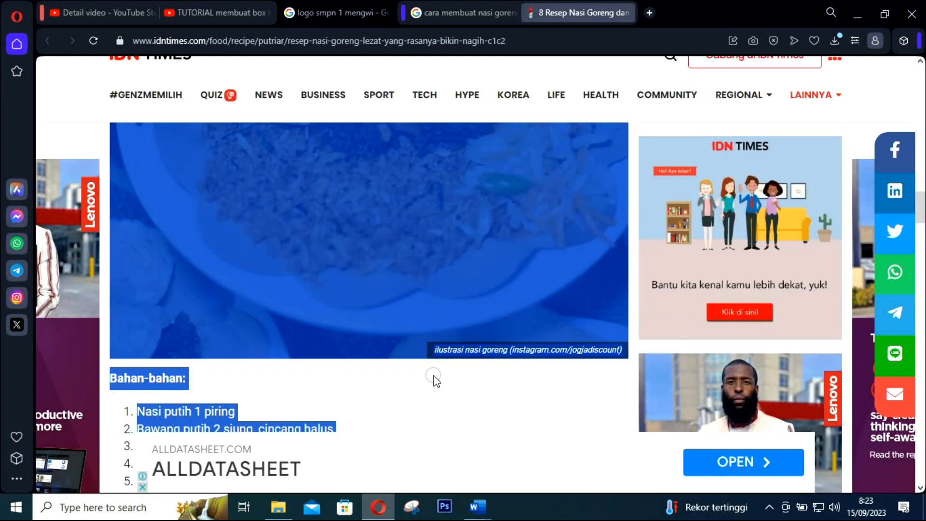
click(432, 392)
scroll(383, 221, up, 1)
right_click(383, 221)
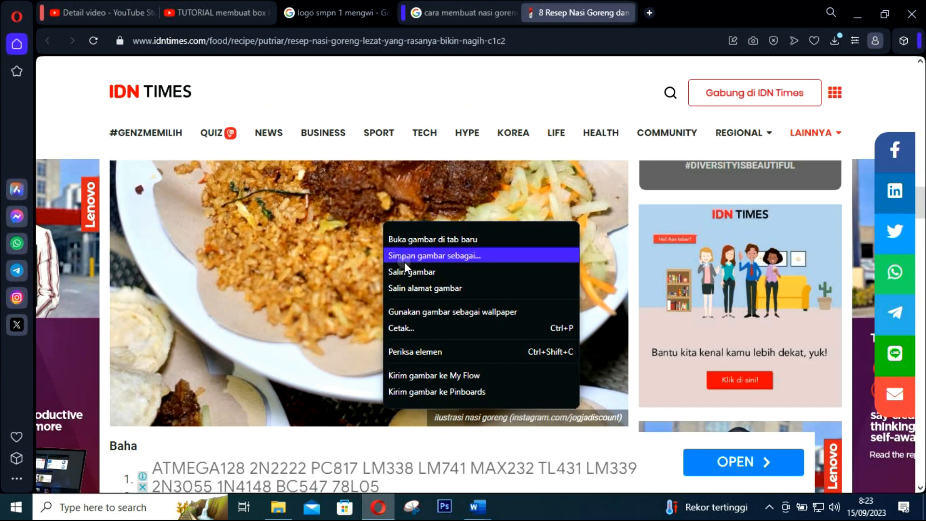
click(433, 260)
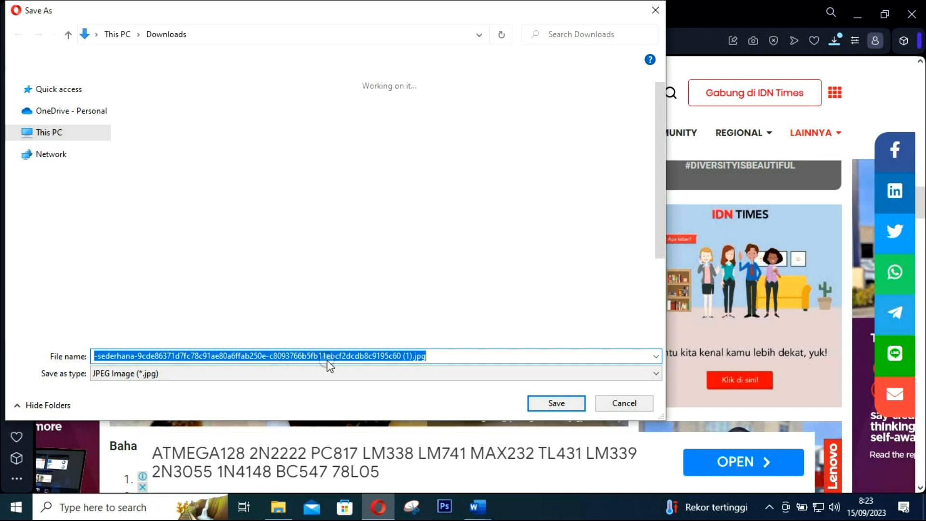
key(Return)
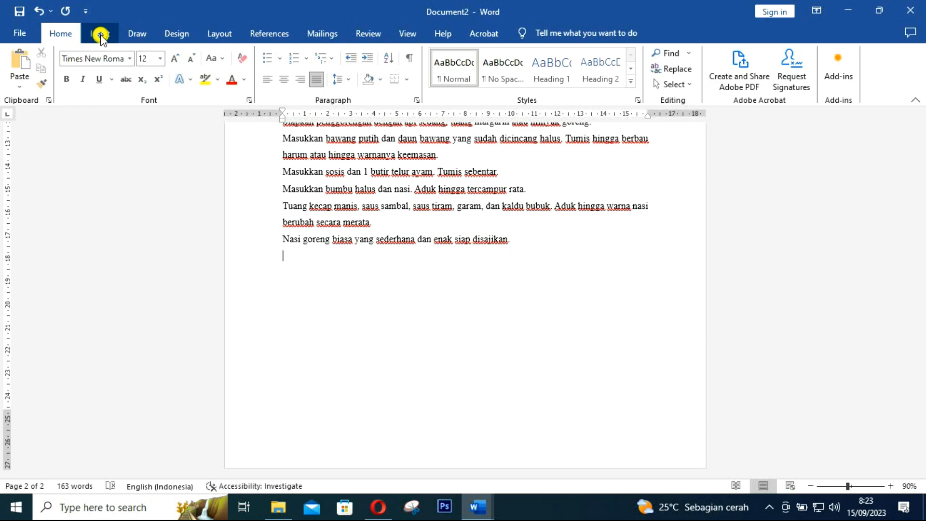
Insert the downloaded nasi goreng photo from this device below the last recipe step
click(100, 34)
click(138, 73)
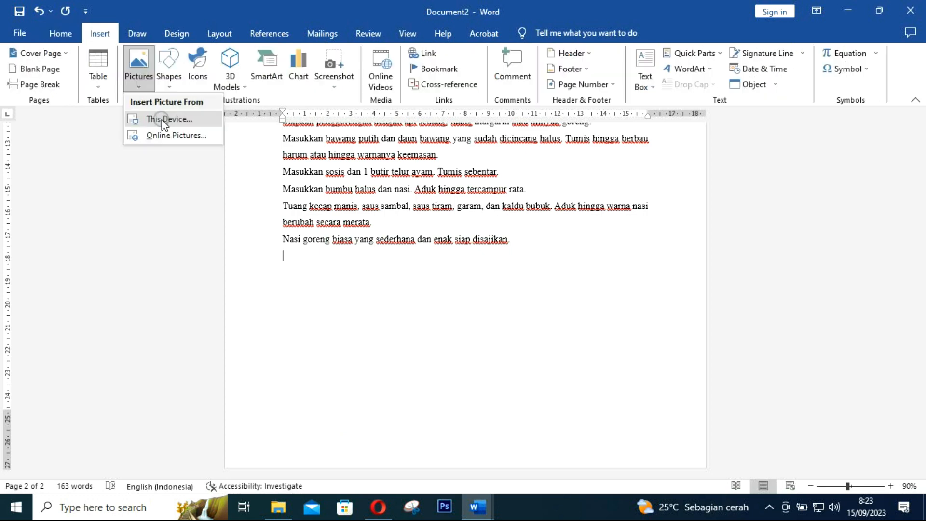
click(164, 121)
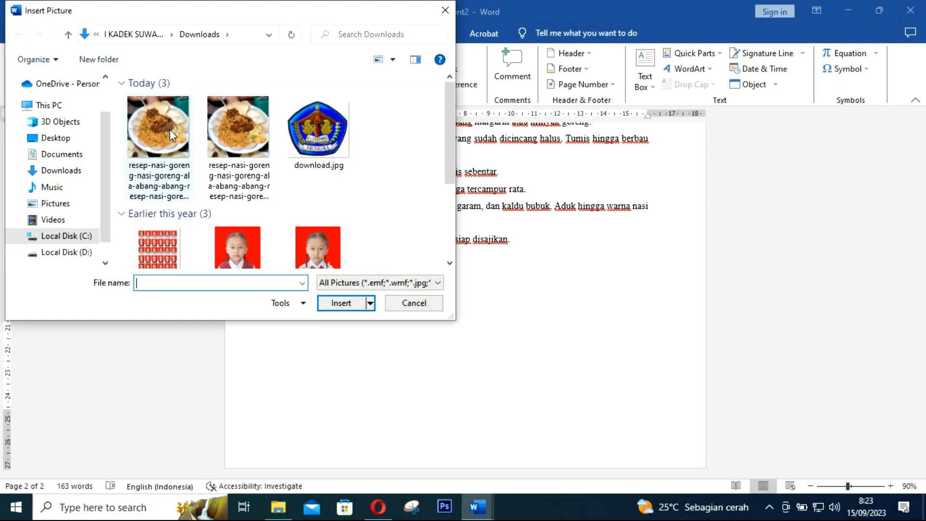
click(170, 129)
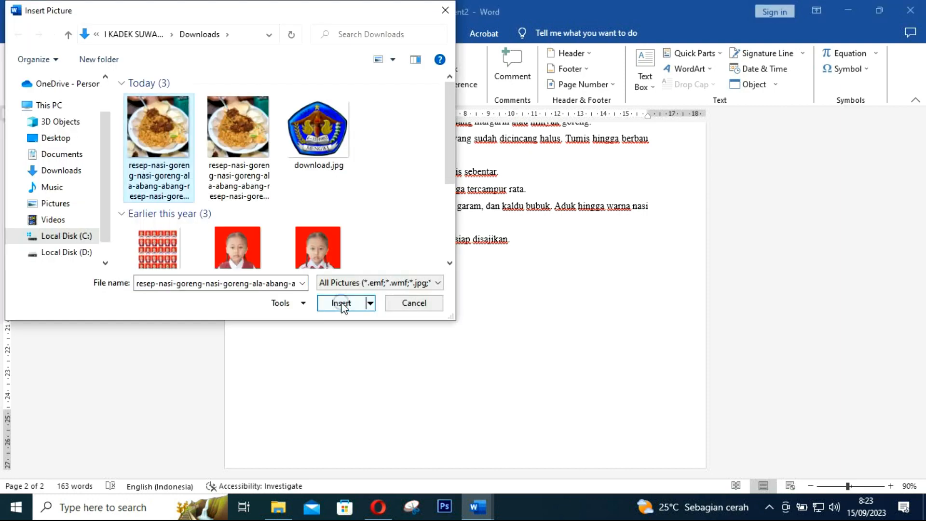
click(341, 303)
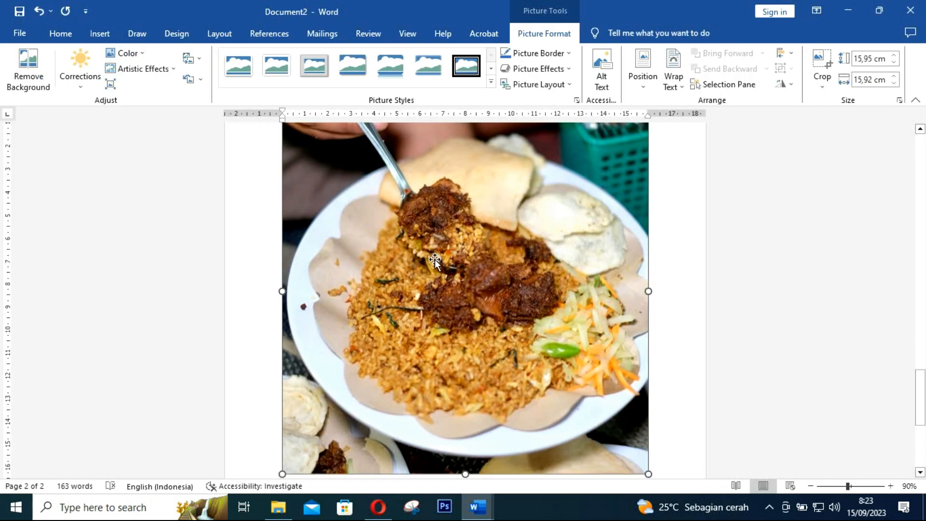
Resize the nasi goreng photo to about 6,18 × 6,17 cm
scroll(541, 338, down, 2)
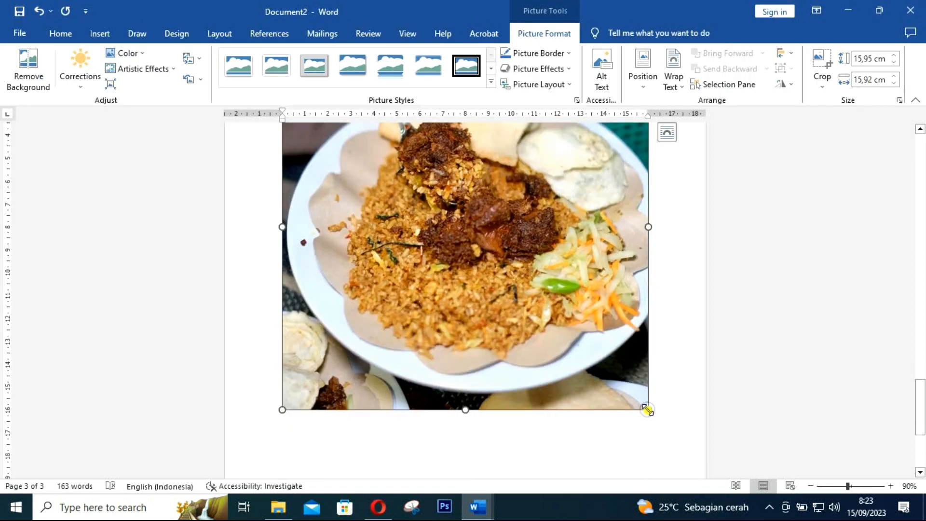
drag(648, 409, 526, 287)
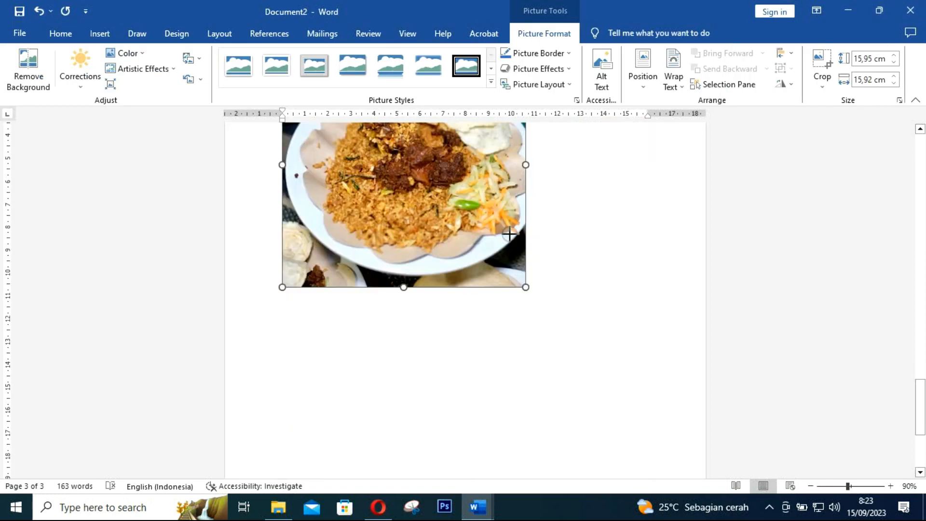
drag(509, 234, 482, 239)
scroll(482, 239, up, 7)
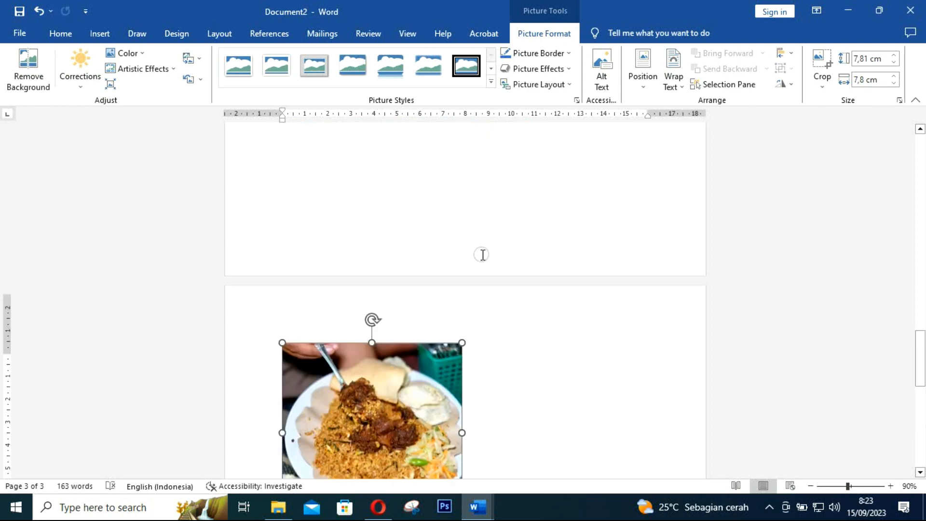
scroll(473, 329, down, 4)
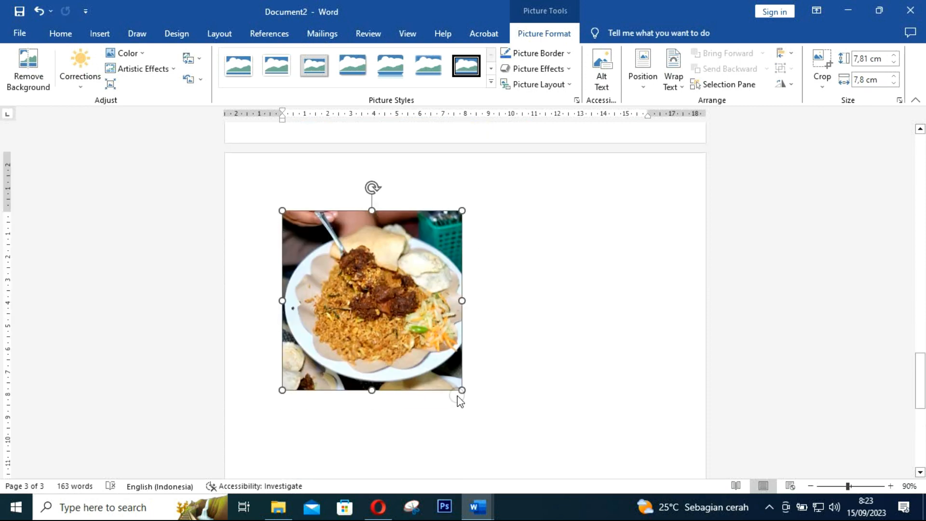
drag(459, 388, 406, 333)
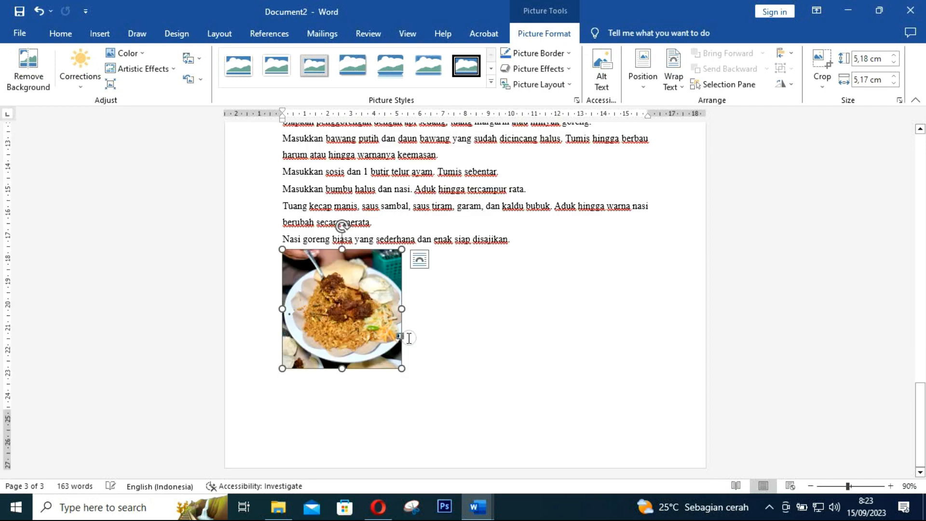
drag(402, 369, 425, 390)
scroll(473, 364, up, 9)
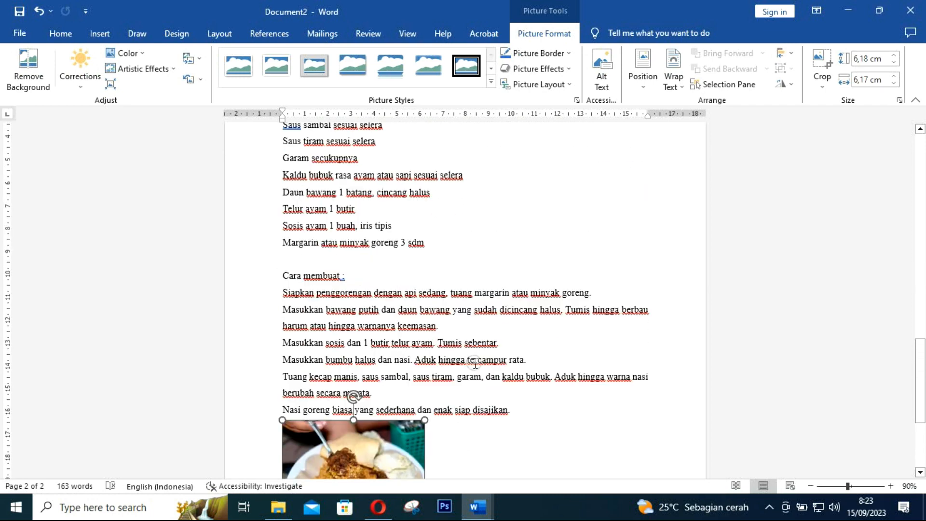
scroll(475, 362, up, 4)
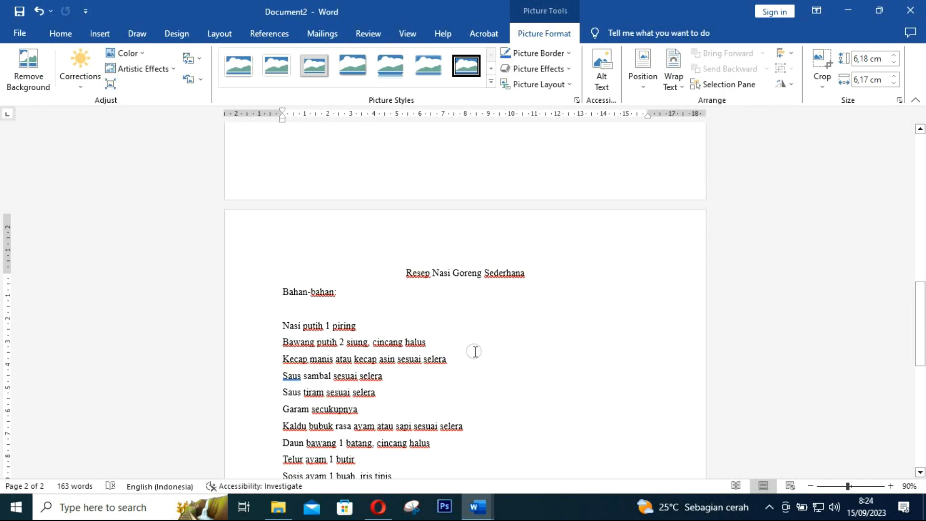
Change the page 2 heading to 'RESEP NASI GORENG SEDERHANA' with Shift+F3
click(476, 277)
scroll(520, 313, down, 5)
scroll(356, 262, down, 7)
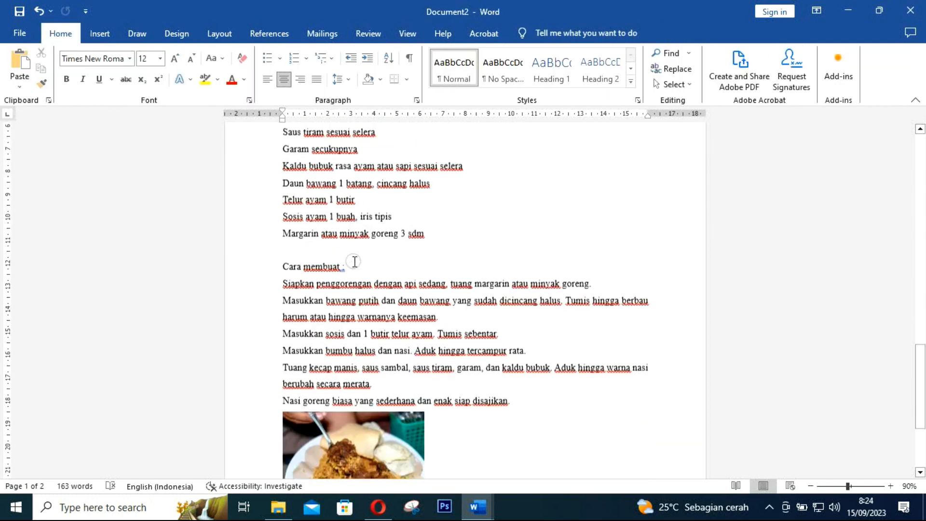
scroll(364, 333, up, 10)
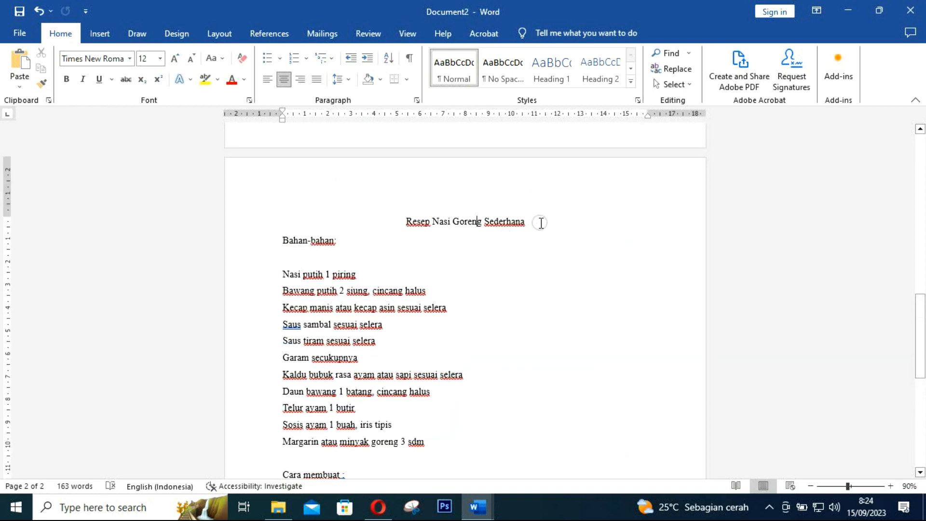
drag(533, 221, 404, 221)
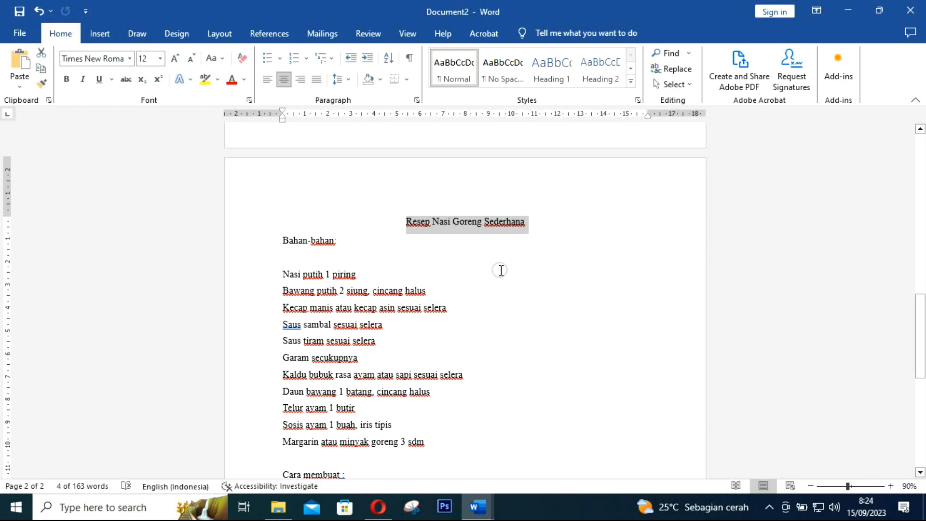
key(shift+F3)
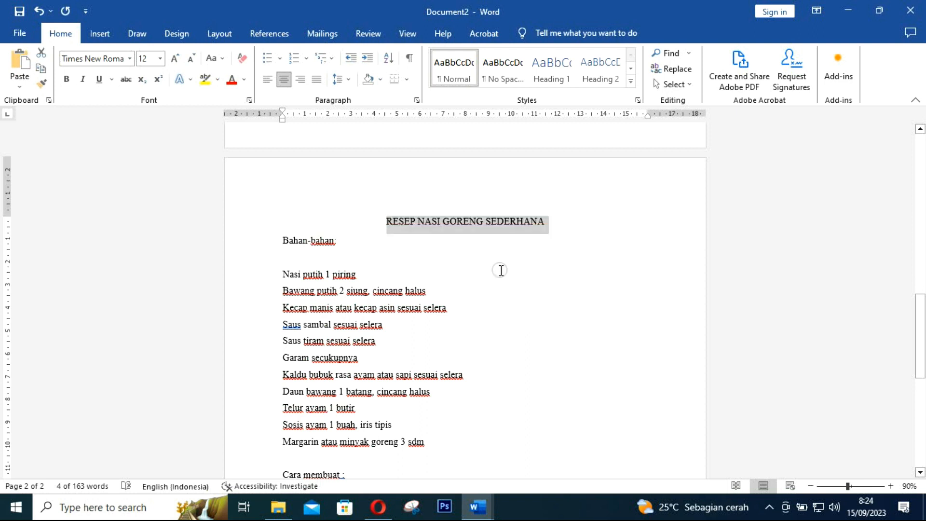
click(546, 370)
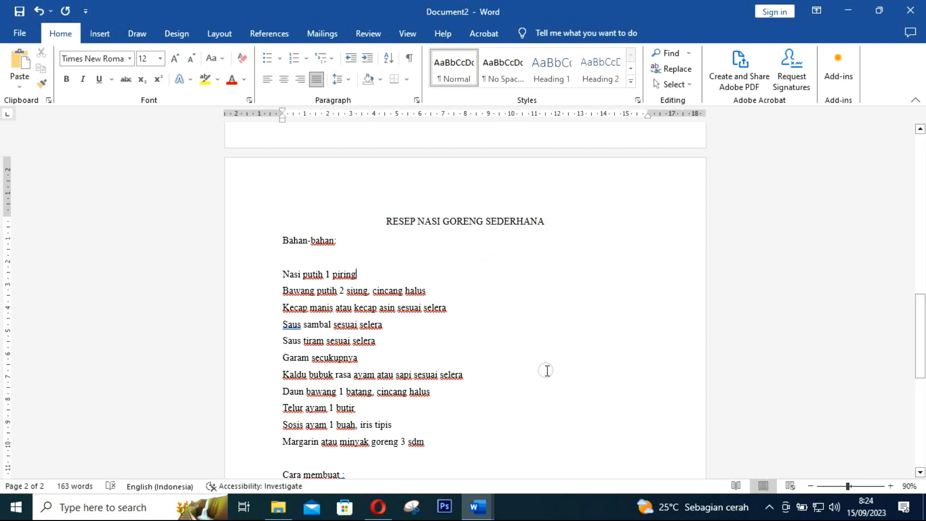
scroll(548, 370, up, 2)
scroll(547, 370, up, 6)
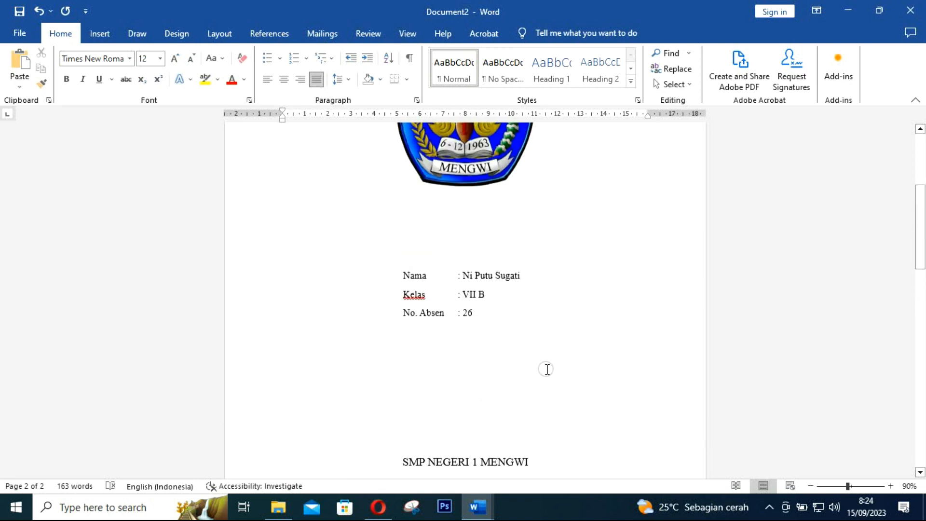
scroll(547, 369, up, 4)
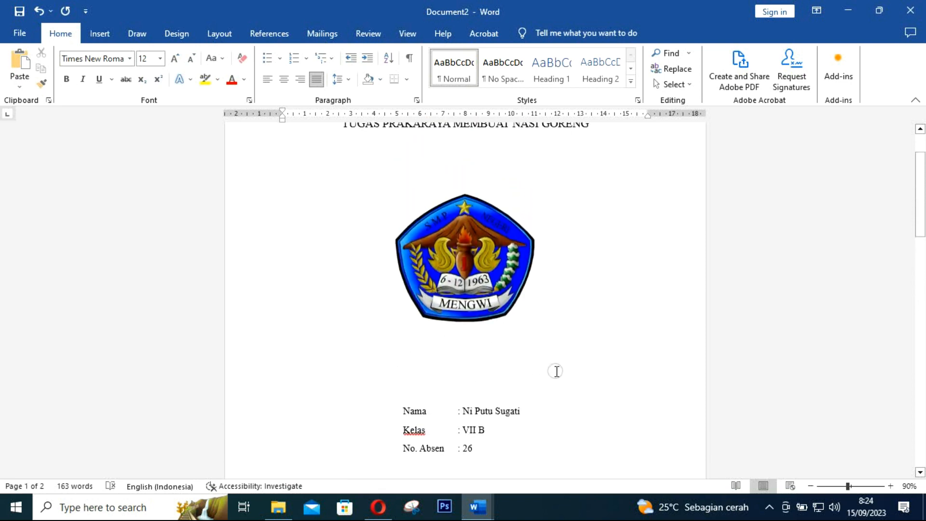
scroll(556, 371, down, 7)
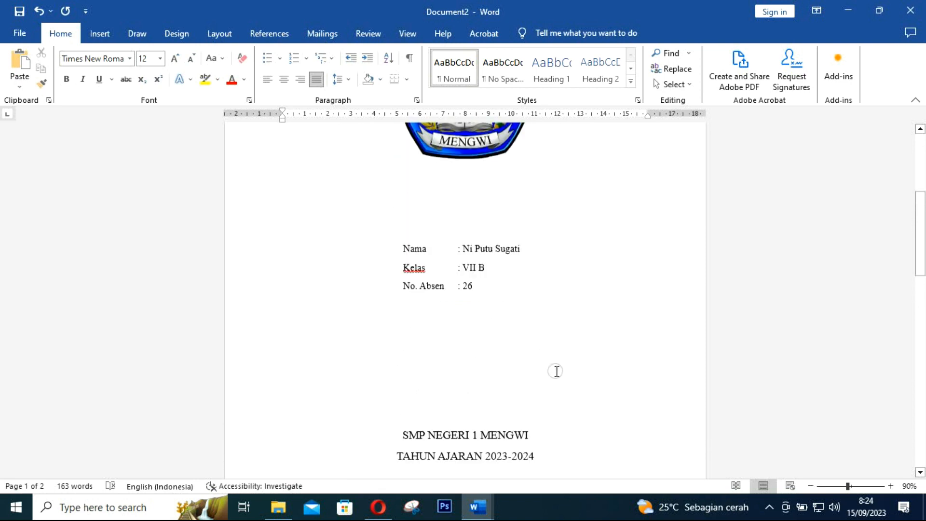
scroll(556, 371, down, 10)
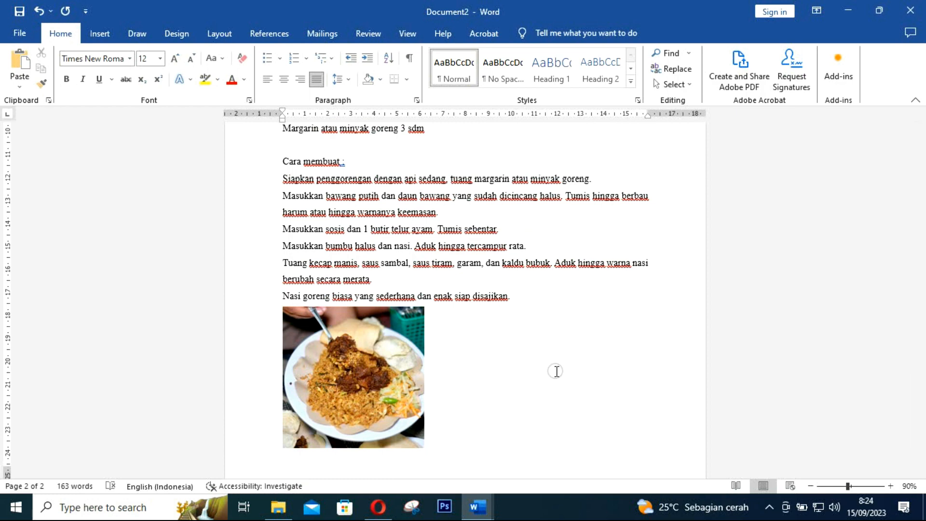
scroll(557, 371, down, 1)
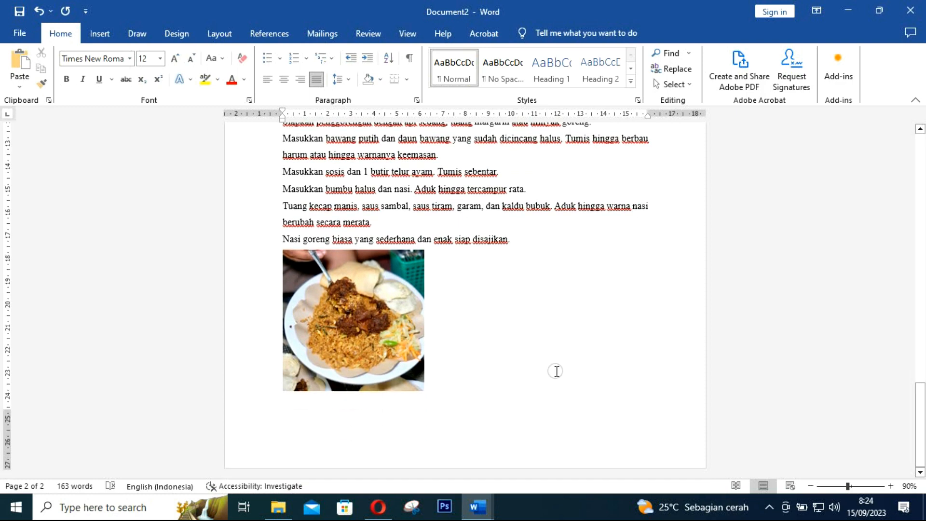
scroll(557, 371, up, 7)
scroll(557, 371, up, 12)
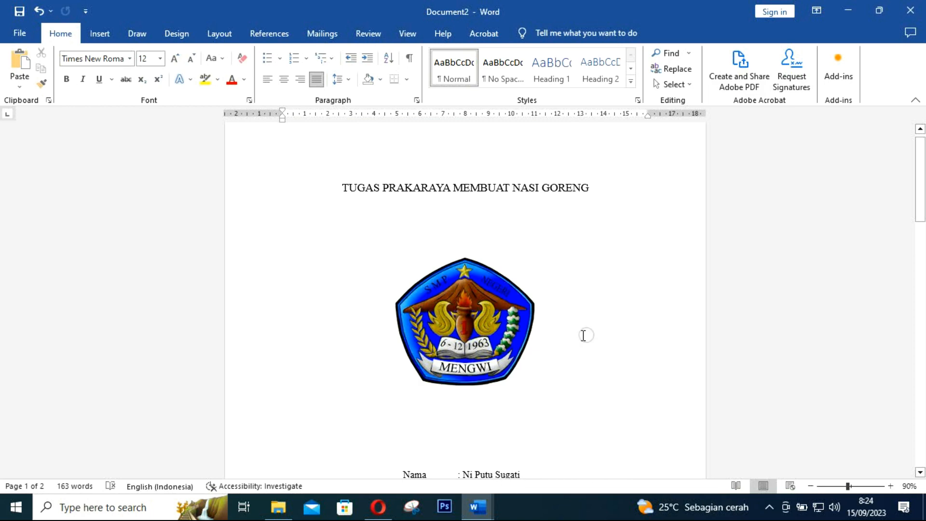
Save the document to the Documents folder as TUGAS PRAKARAYA MEMBUAT NASI GORENG.docx
click(19, 12)
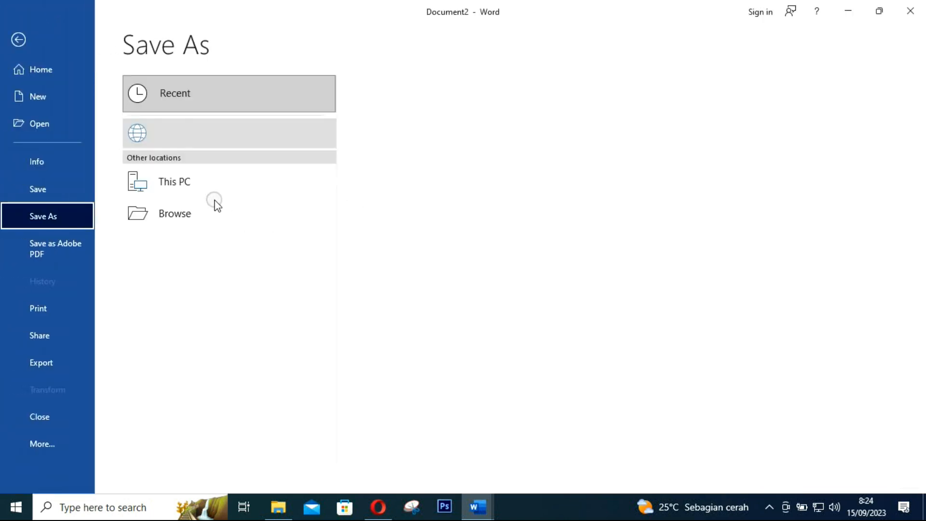
click(186, 247)
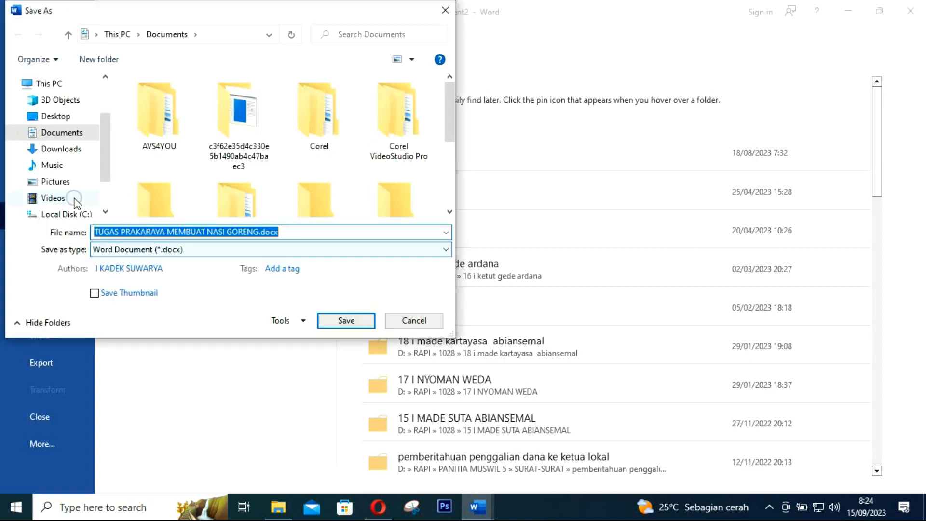
click(67, 133)
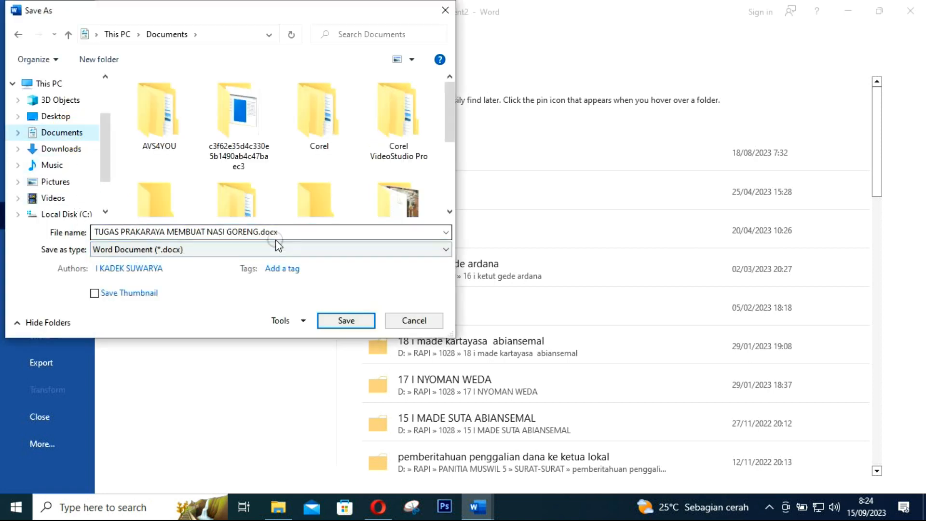
click(349, 324)
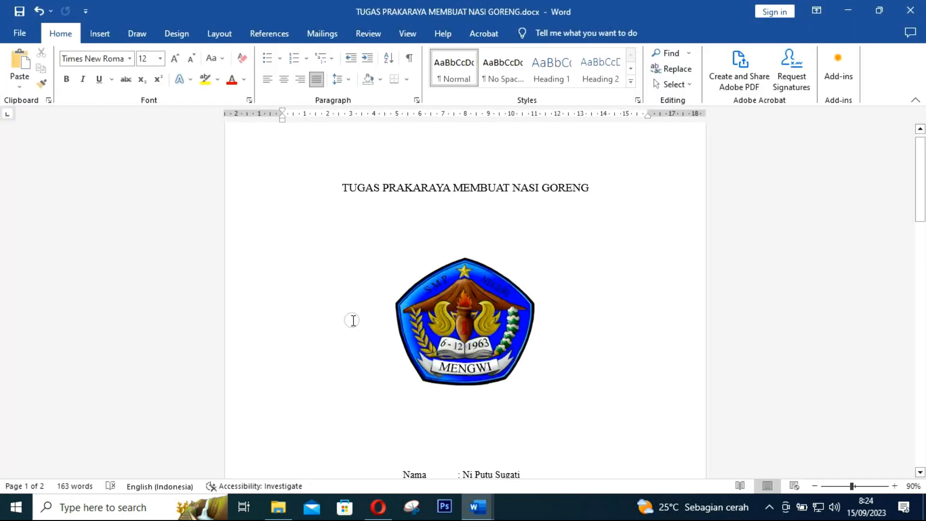
click(21, 34)
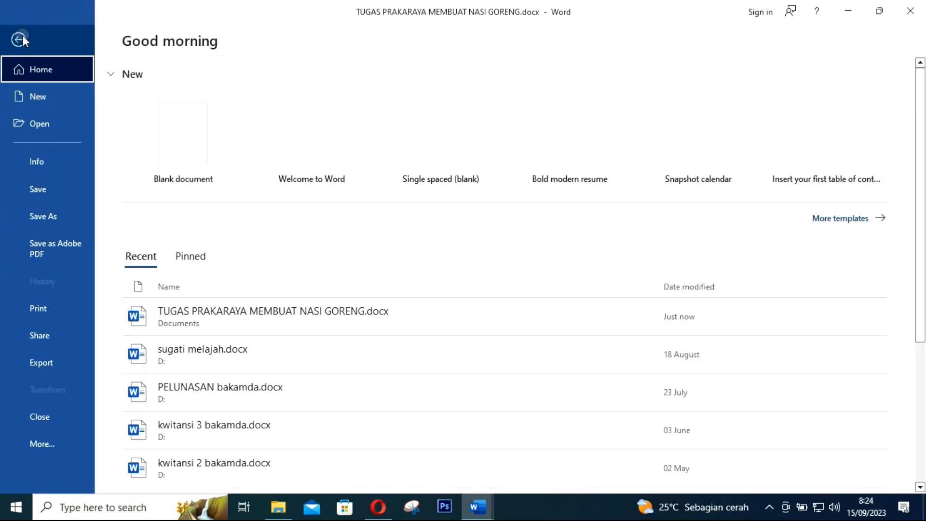
Save a copy as PDF (*.pdf), set to open in Acrobat after publishing
click(60, 217)
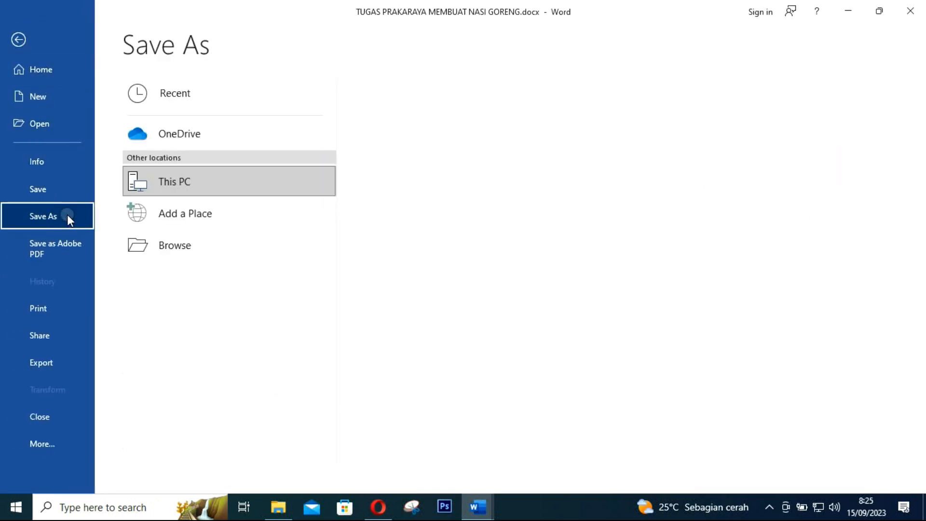
click(203, 255)
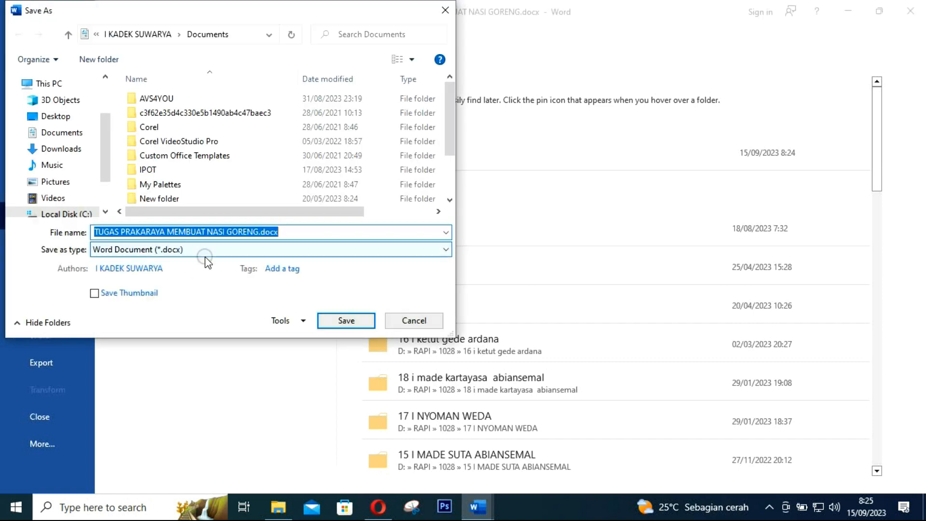
click(136, 250)
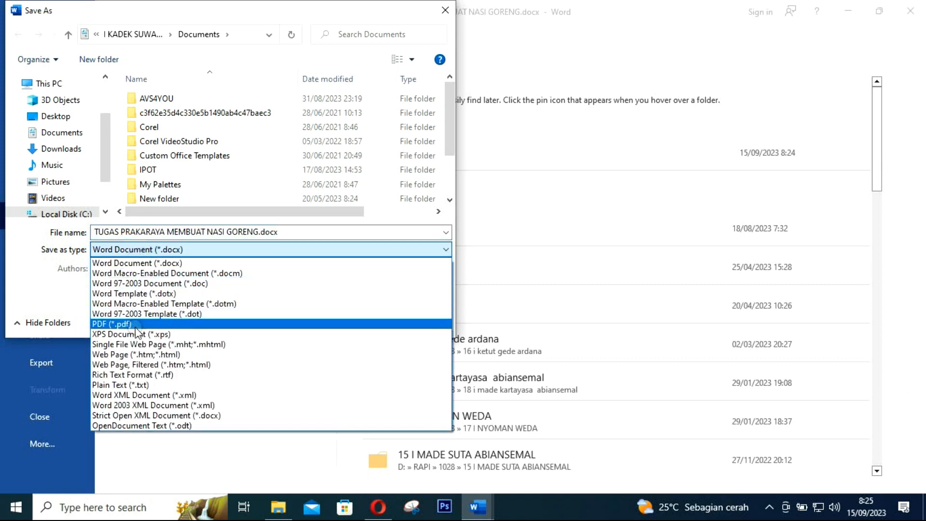
click(137, 324)
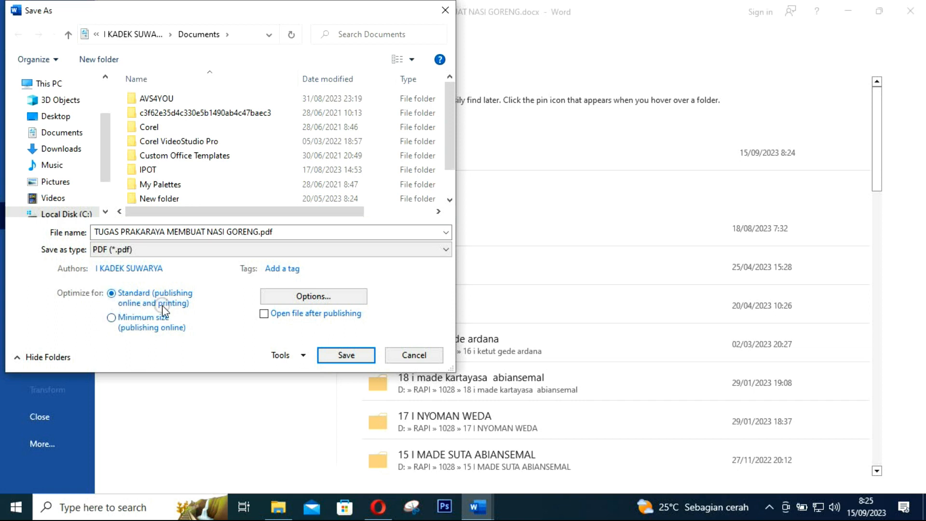
click(265, 318)
click(345, 357)
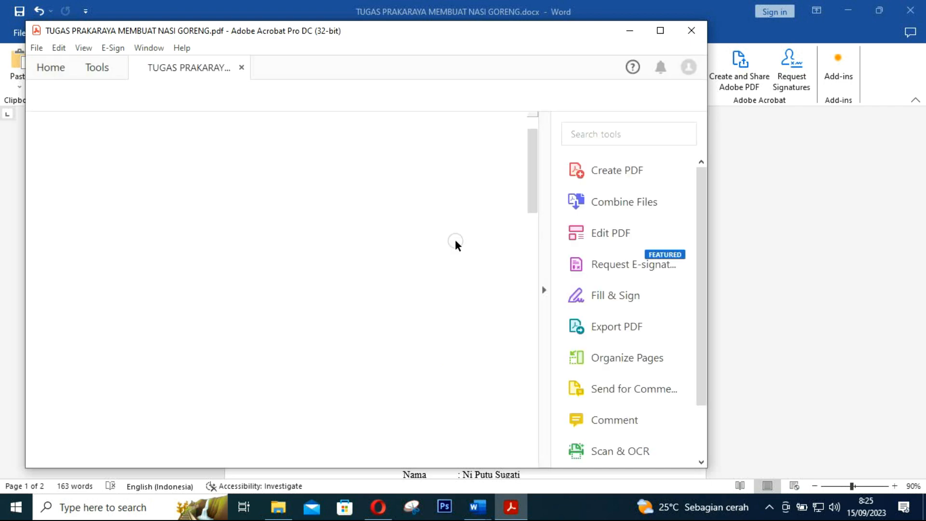
Maximize the Acrobat window and scroll through both PDF pages, then back to the cover
click(660, 33)
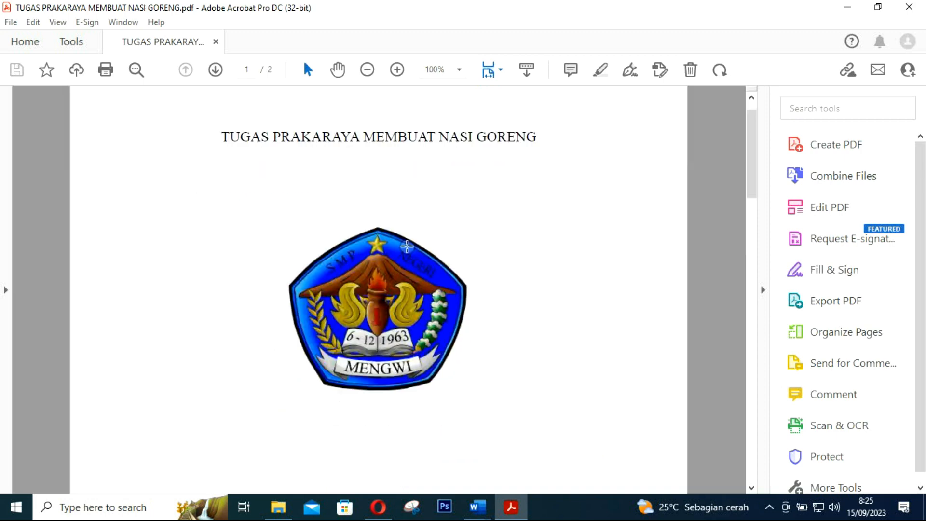
scroll(406, 247, down, 3)
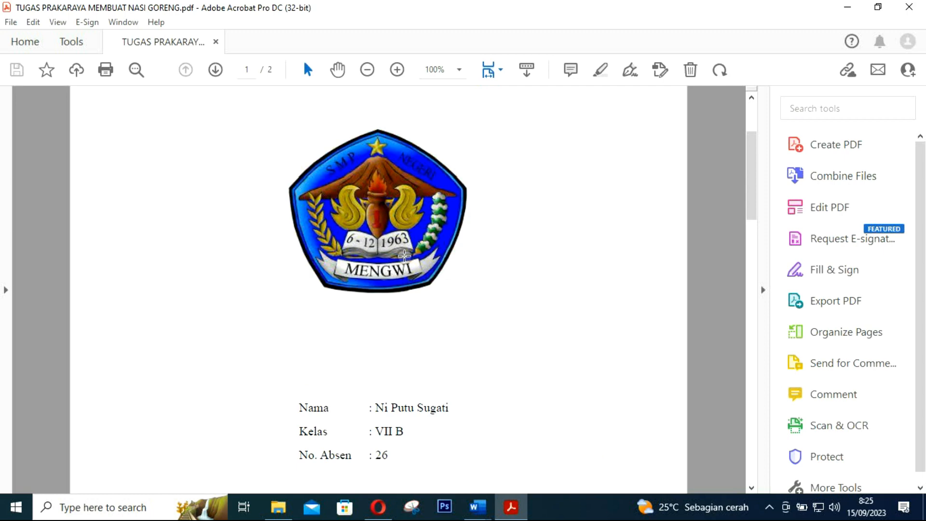
scroll(405, 256, down, 10)
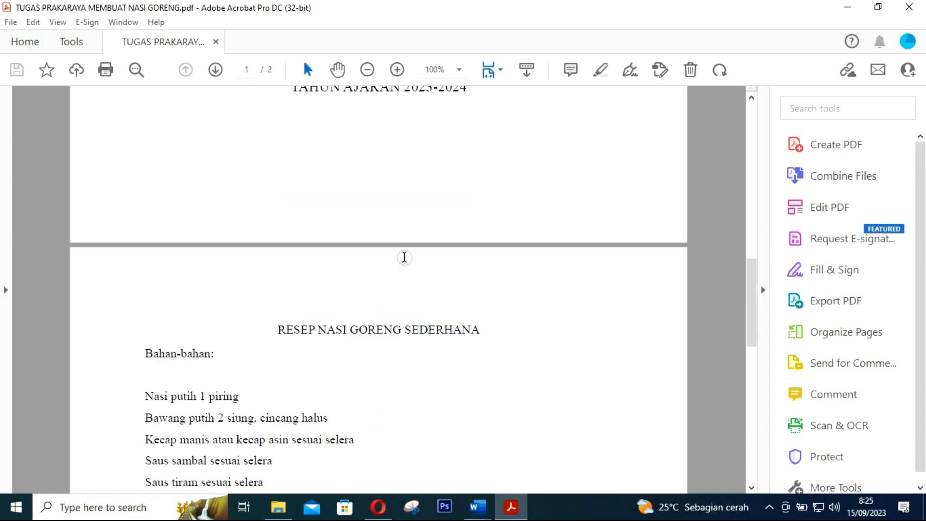
scroll(405, 258, down, 8)
scroll(405, 260, down, 5)
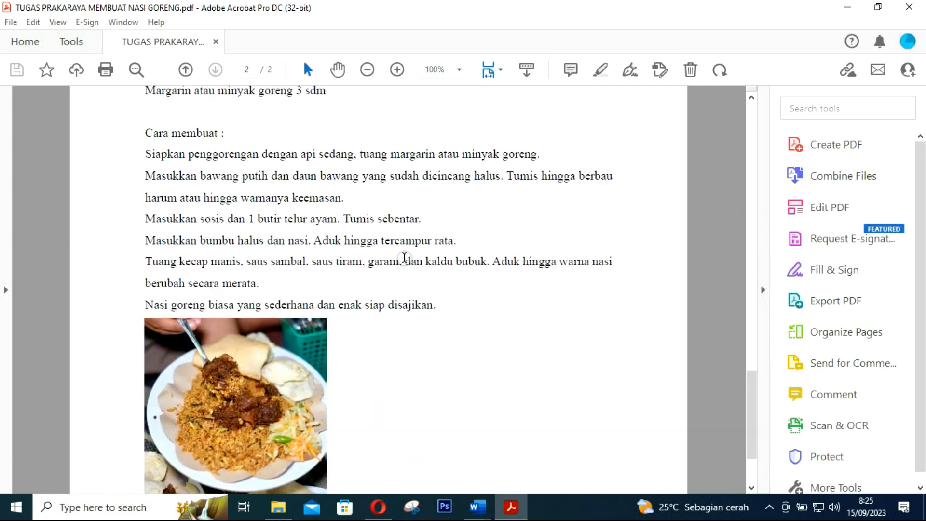
scroll(403, 264, up, 5)
scroll(402, 266, up, 12)
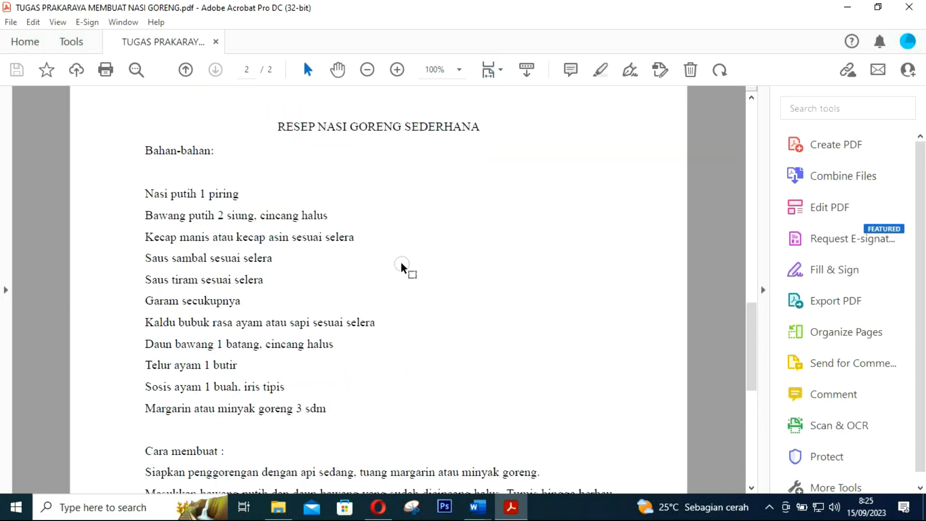
scroll(404, 267, up, 6)
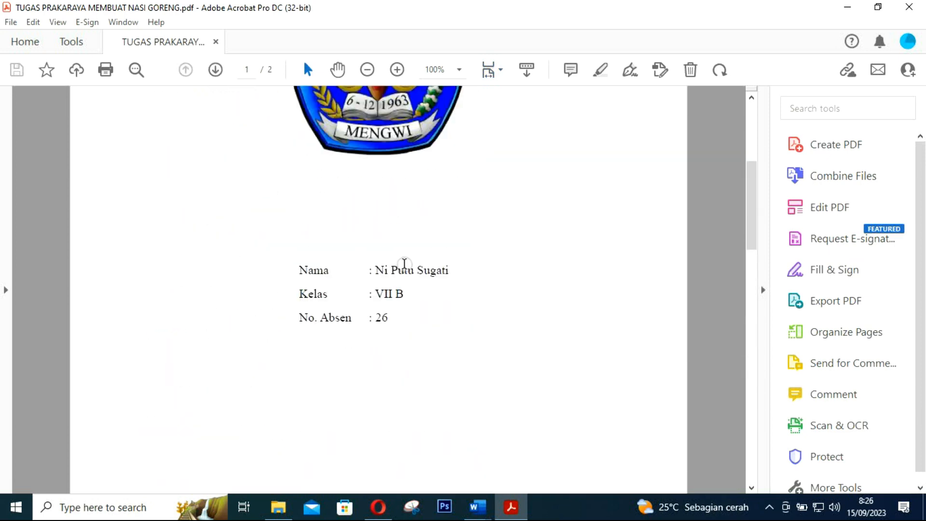